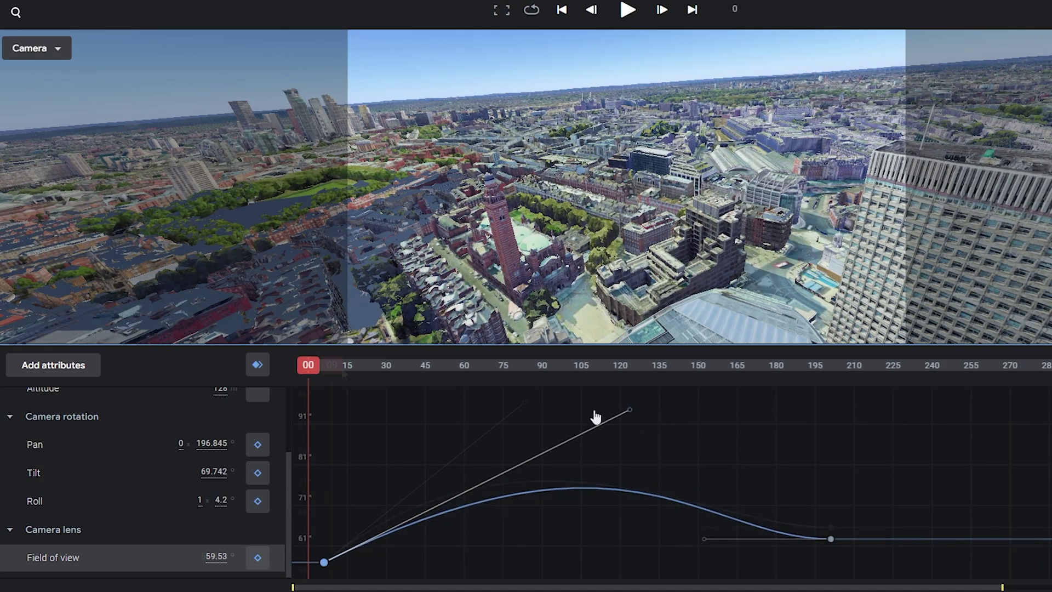
# Step: Scrub the London demo project's timeline to preview its camera animation
pyautogui.moveTo(308, 365); pyautogui.dragTo(444, 395)
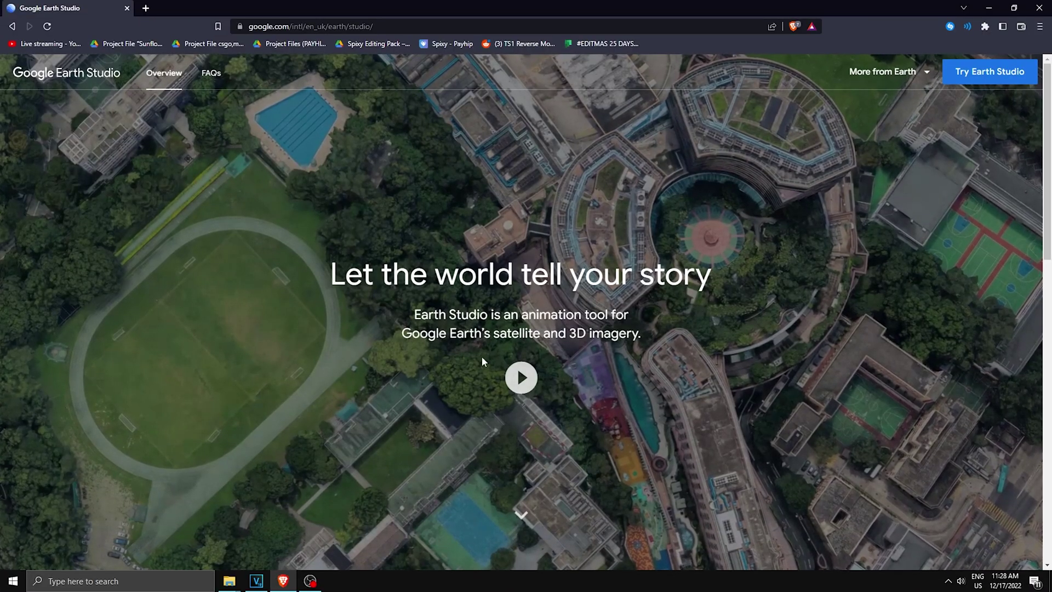
# Step: Create an Earth project named 'poadawd' at 1920×1080, 450 frames and 60 fps
pyautogui.click(987, 74)
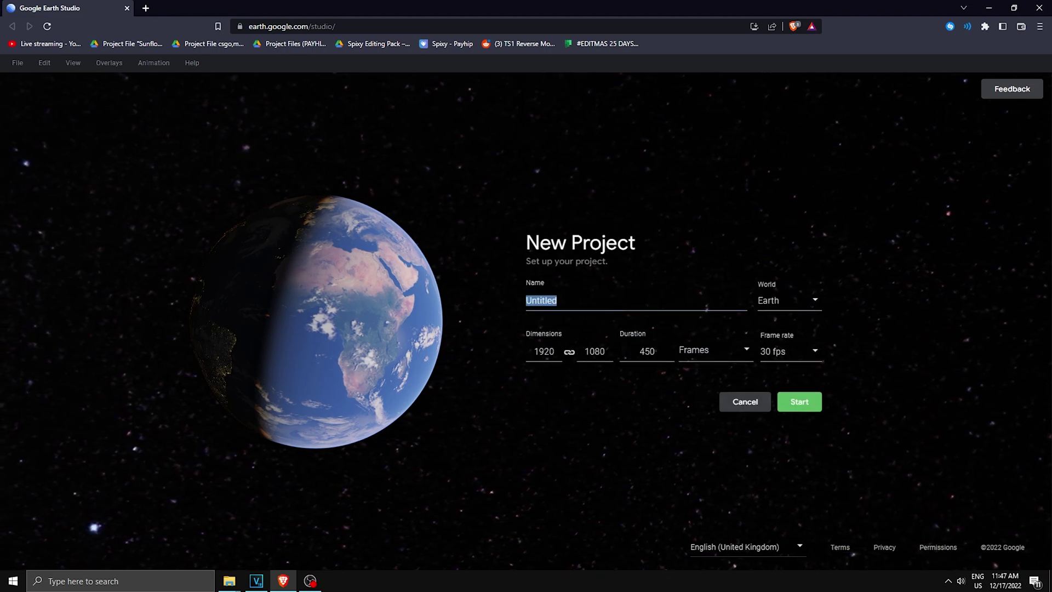
pyautogui.write('poadawd')
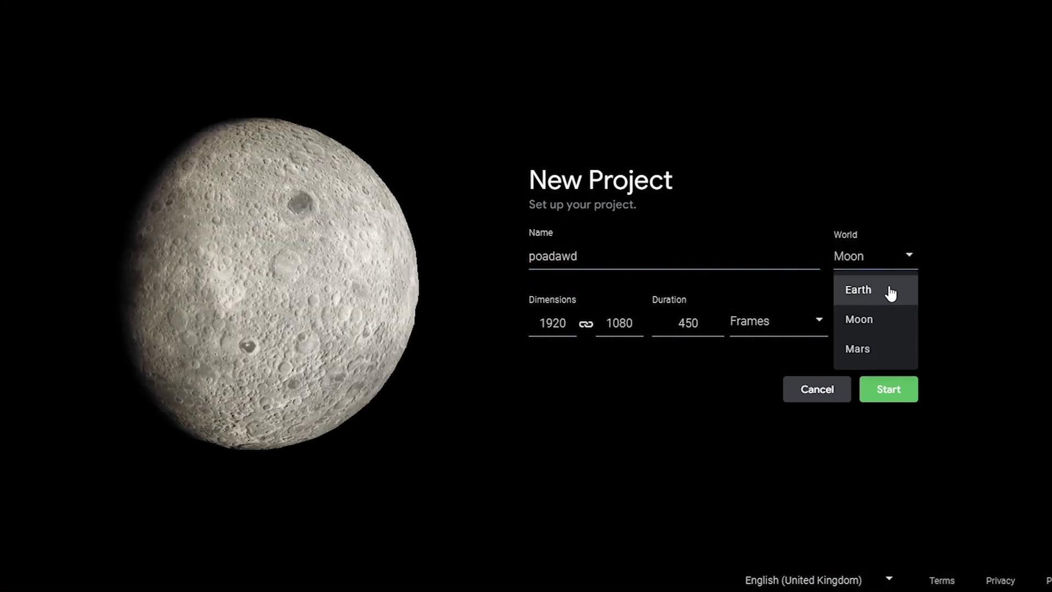
pyautogui.click(889, 291)
pyautogui.click(873, 325)
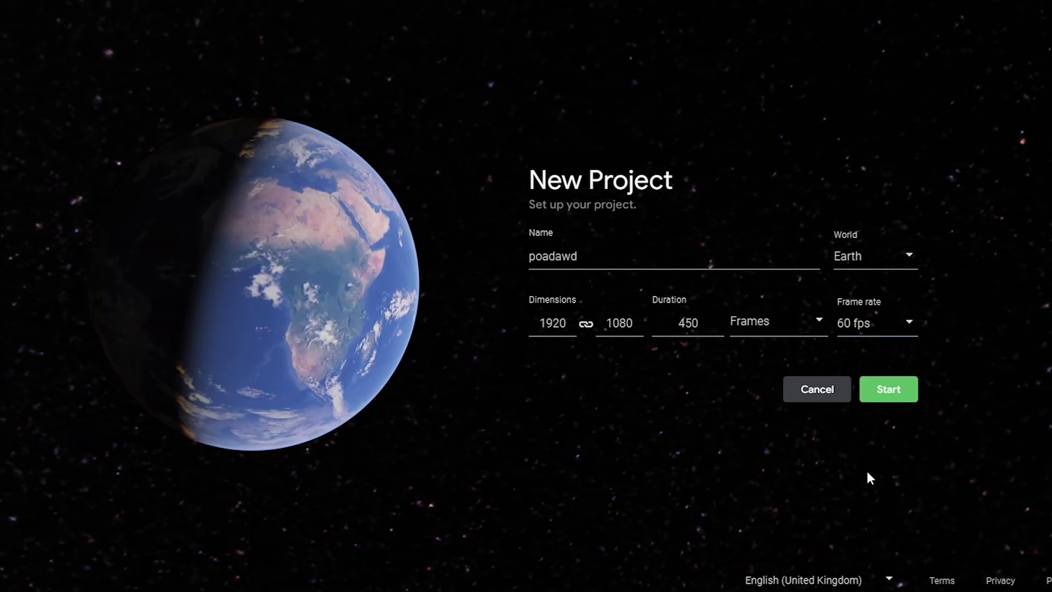
pyautogui.click(906, 395)
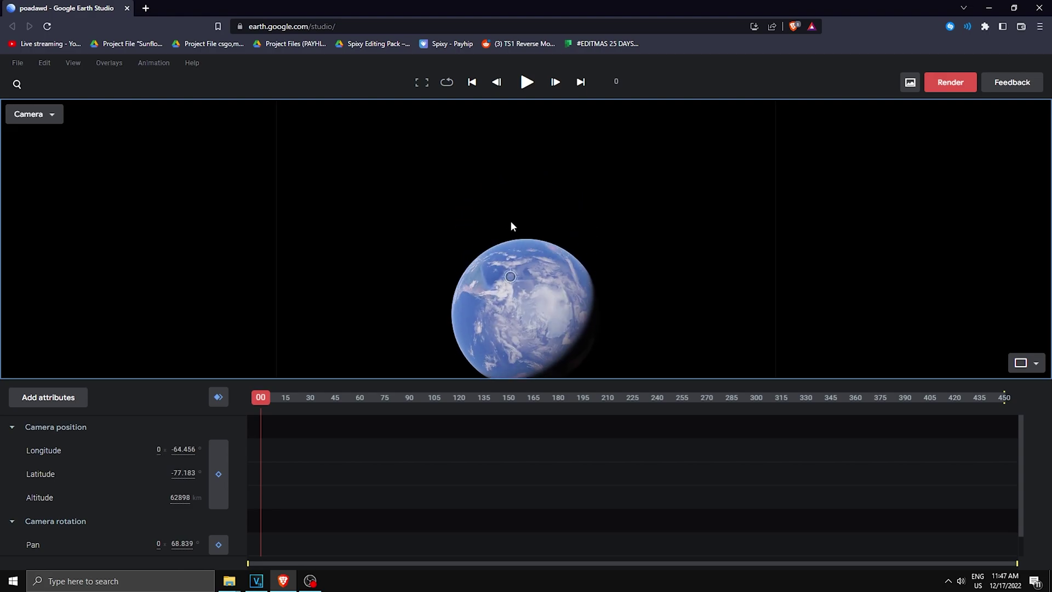
# Step: Fly to the World Trade Center and frame lower Manhattan from about 477 m altitude
pyautogui.scroll(-10, 522, 321)
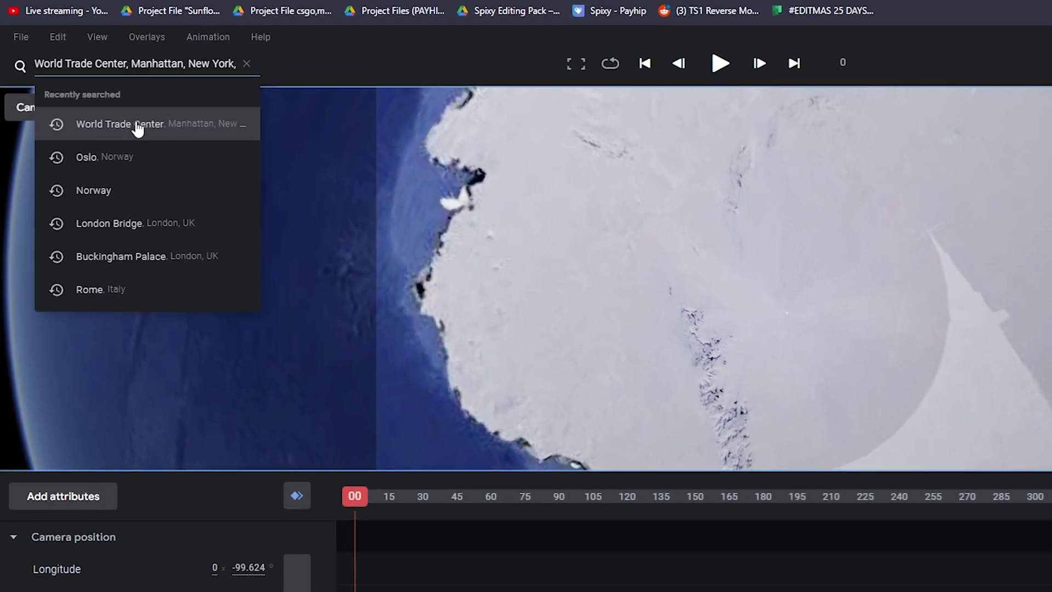
pyautogui.click(102, 122)
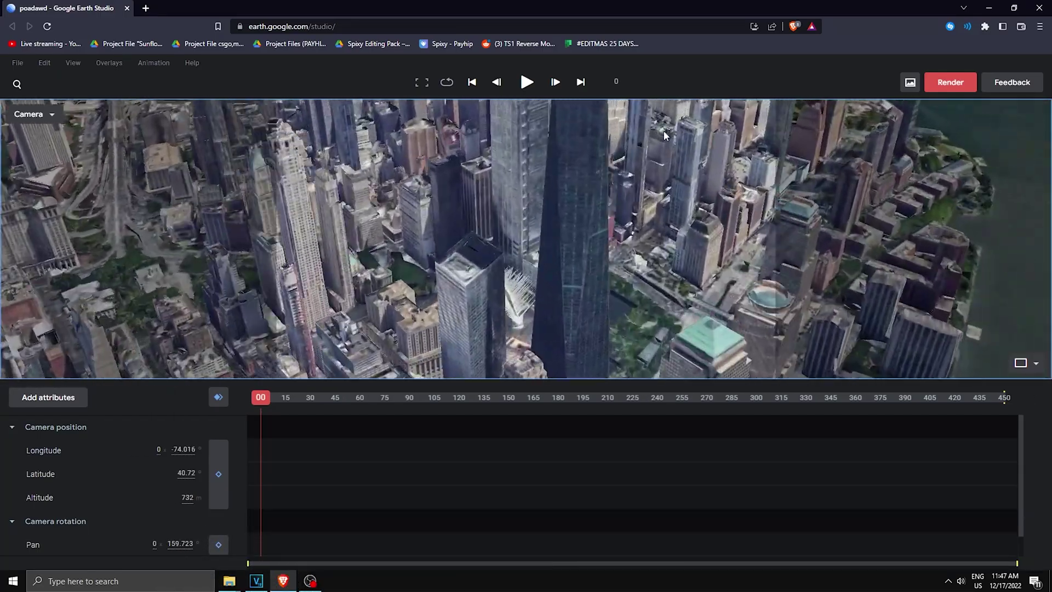
pyautogui.moveTo(559, 383); pyautogui.dragTo(565, 434)
pyautogui.scroll(-3, 118, 512)
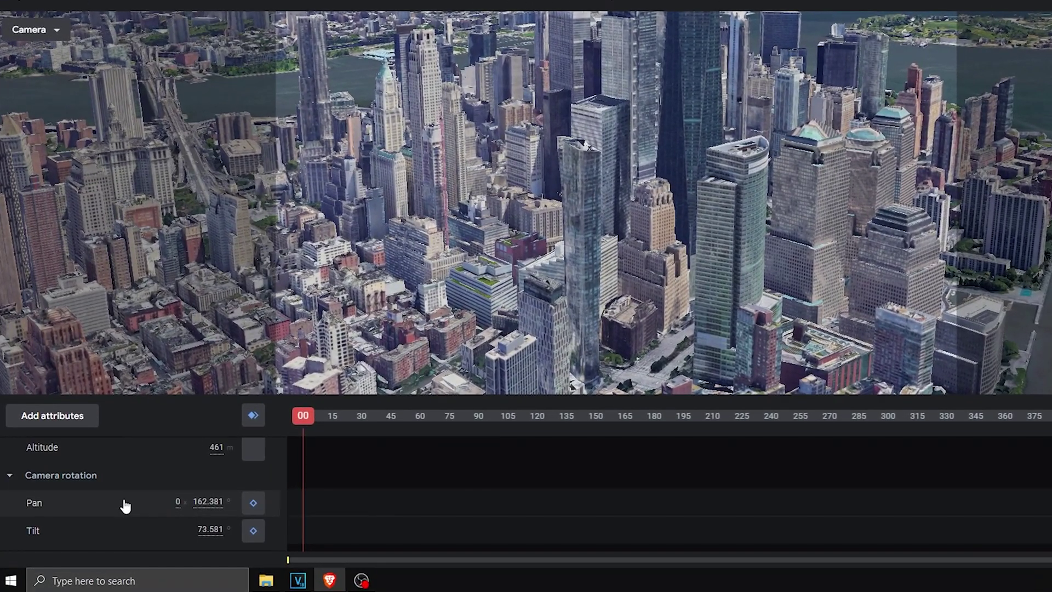
pyautogui.scroll(3, 109, 517)
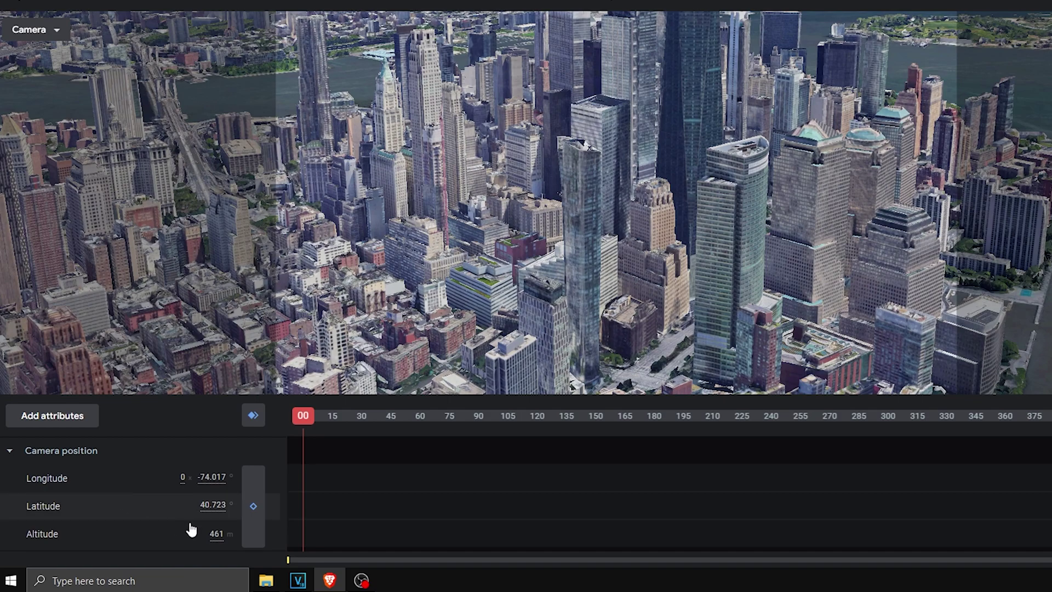
pyautogui.scroll(-2, 582, 97)
pyautogui.moveTo(582, 97); pyautogui.dragTo(547, 146)
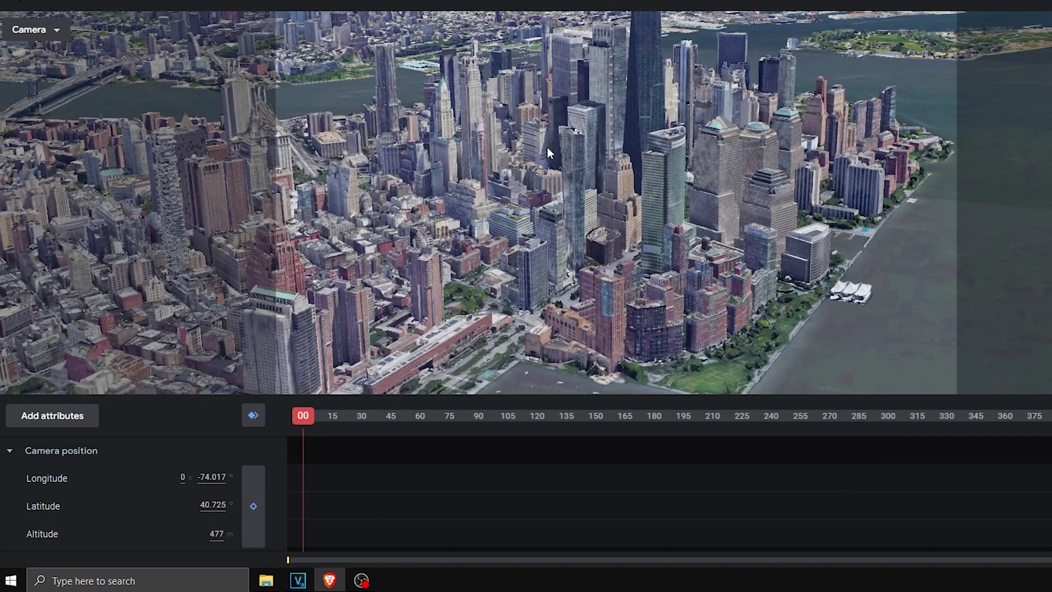
# Step: Add Field of view and Roll to the camera's attribute list
pyautogui.click(42, 421)
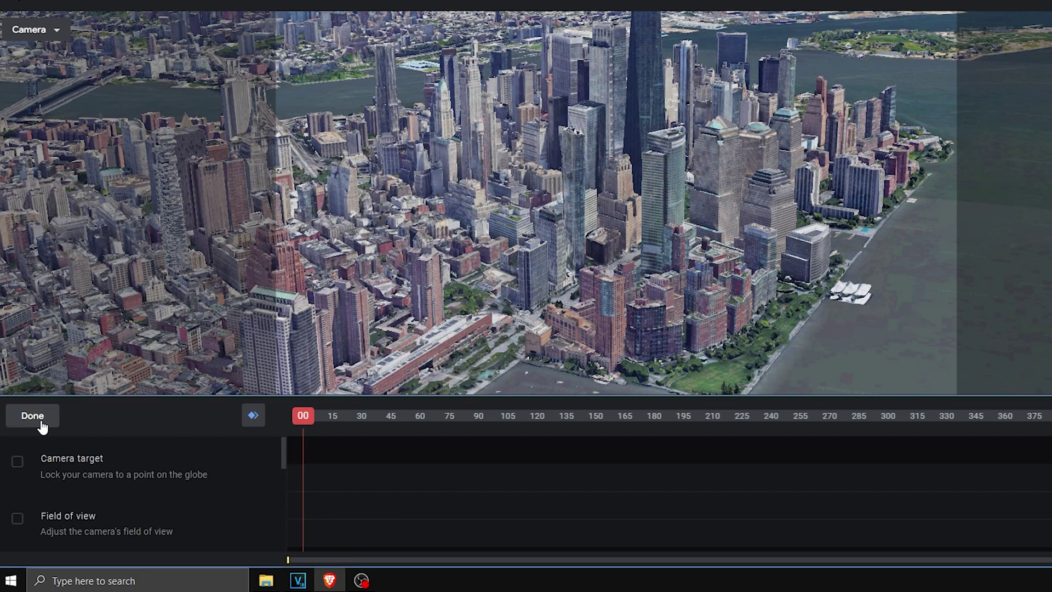
pyautogui.click(17, 520)
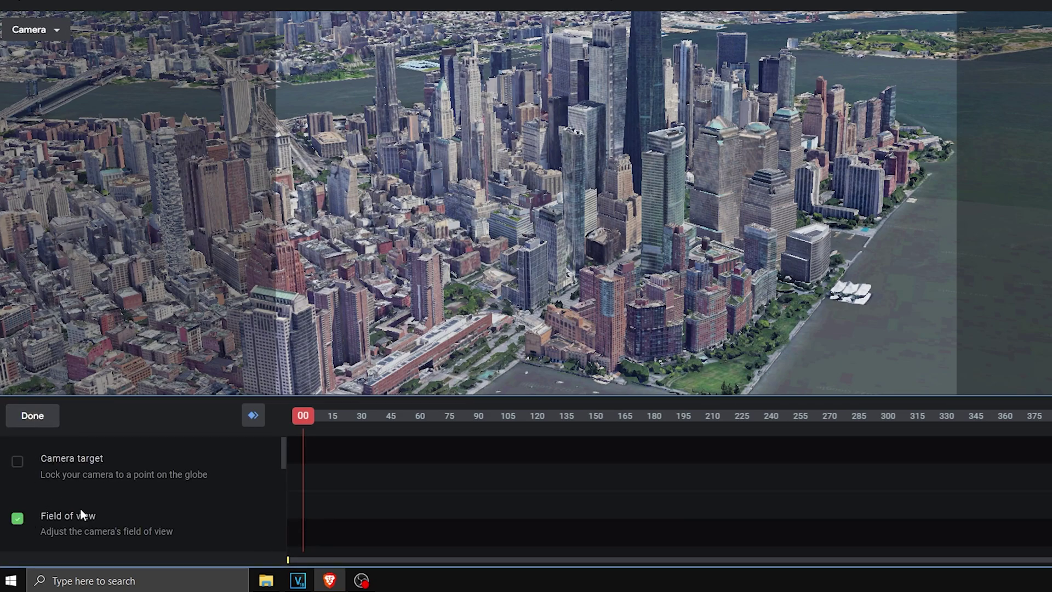
pyautogui.scroll(-3, 75, 516)
pyautogui.click(18, 519)
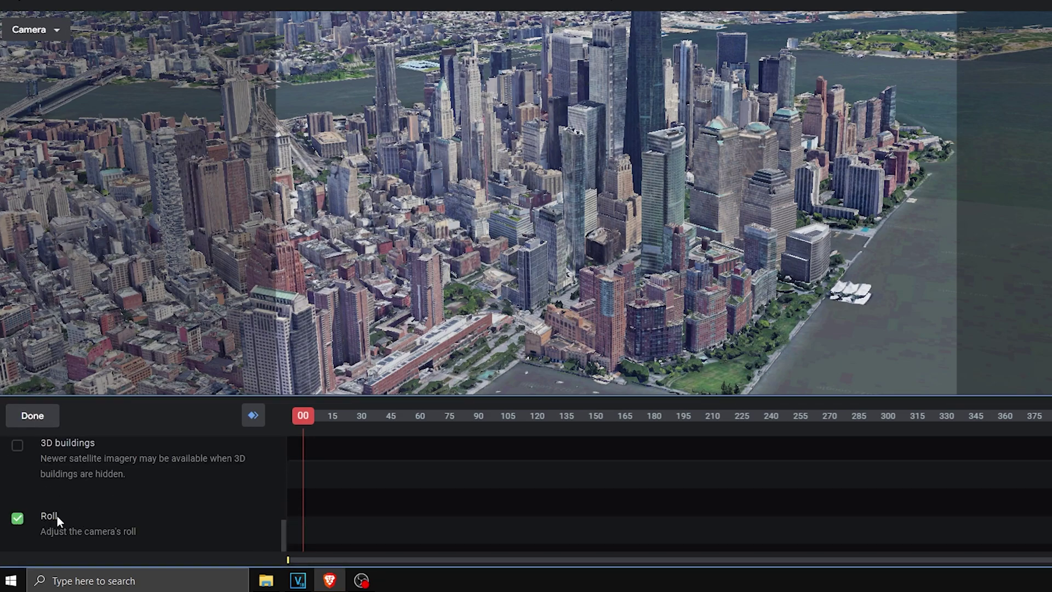
pyautogui.click(32, 416)
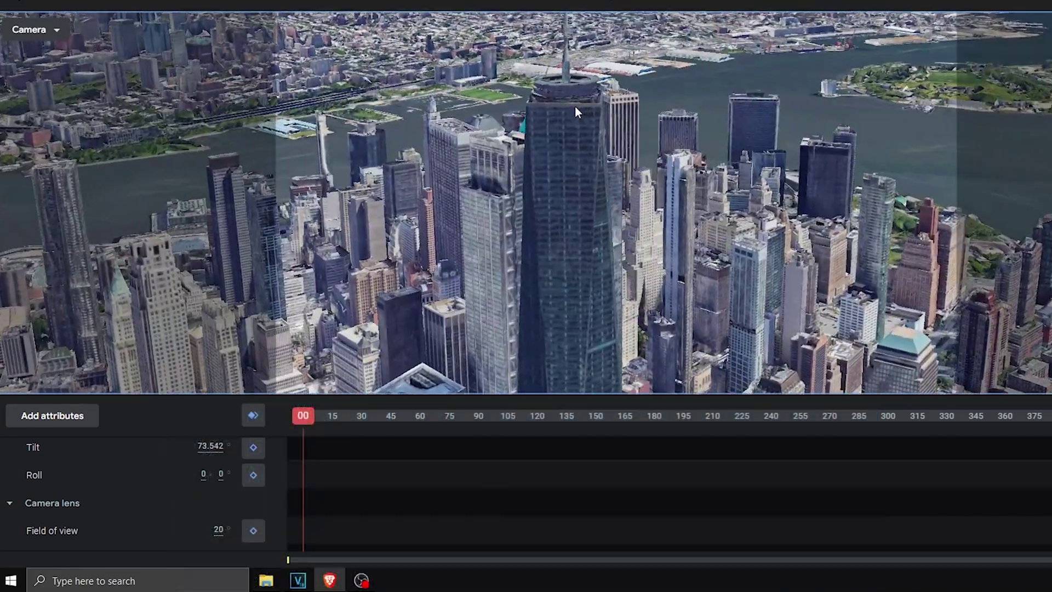
# Step: Bring the camera toward the tower top, adjusting pan heading and lowering altitude
pyautogui.moveTo(574, 107); pyautogui.dragTo(573, 208)
pyautogui.moveTo(214, 395); pyautogui.dragTo(212, 325)
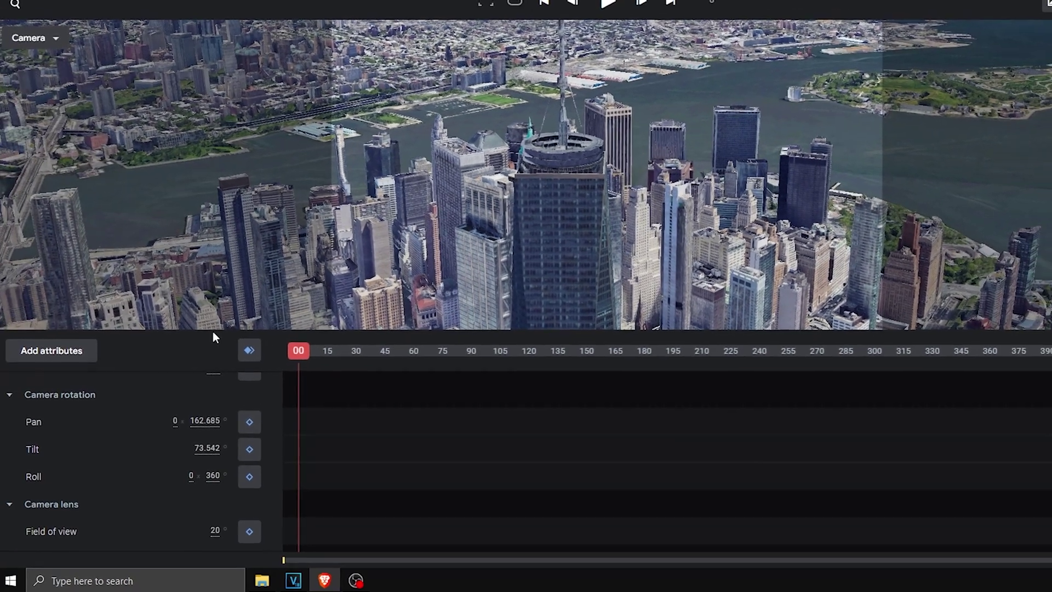
pyautogui.scroll(3, 104, 452)
pyautogui.scroll(-2, 123, 462)
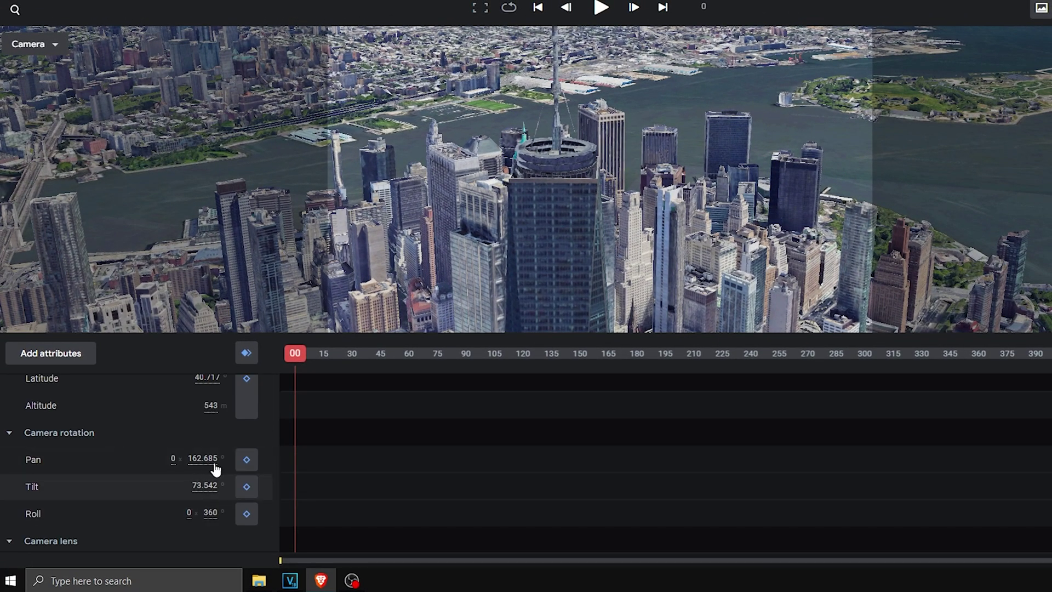
pyautogui.moveTo(214, 466)
pyautogui.mouseDown()
pyautogui.moveTo(322, 466)
pyautogui.moveTo(124, 463)
pyautogui.moveTo(168, 476)
pyautogui.moveTo(388, 478)
pyautogui.moveTo(216, 481)
pyautogui.moveTo(219, 472)
pyautogui.mouseUp()
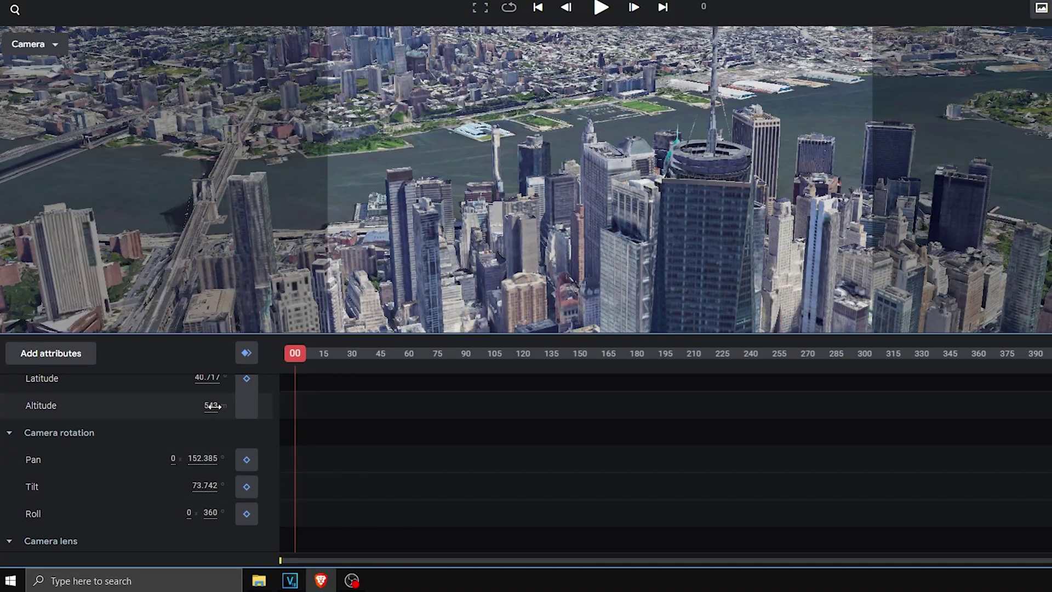
pyautogui.moveTo(213, 406)
pyautogui.mouseDown()
pyautogui.moveTo(251, 403)
pyautogui.moveTo(213, 411)
pyautogui.mouseUp()
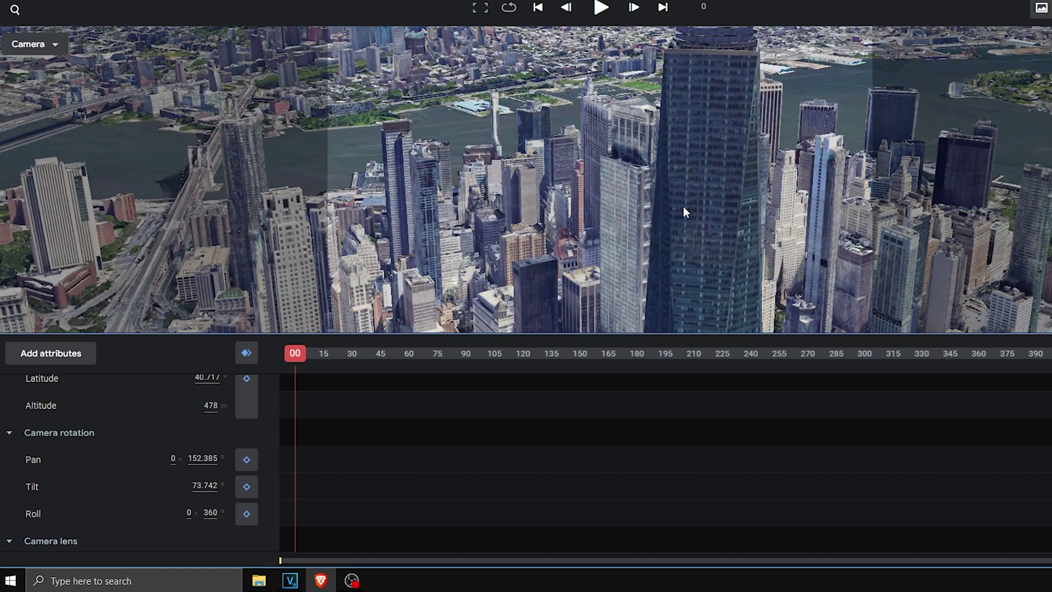
# Step: Orbit close beside One World Trade Center and tilt the camera up to 125.158, toward open sky
pyautogui.moveTo(683, 206)
pyautogui.mouseDown()
pyautogui.moveTo(751, 218)
pyautogui.moveTo(683, 211)
pyautogui.moveTo(646, 248)
pyautogui.moveTo(701, 215)
pyautogui.mouseUp()
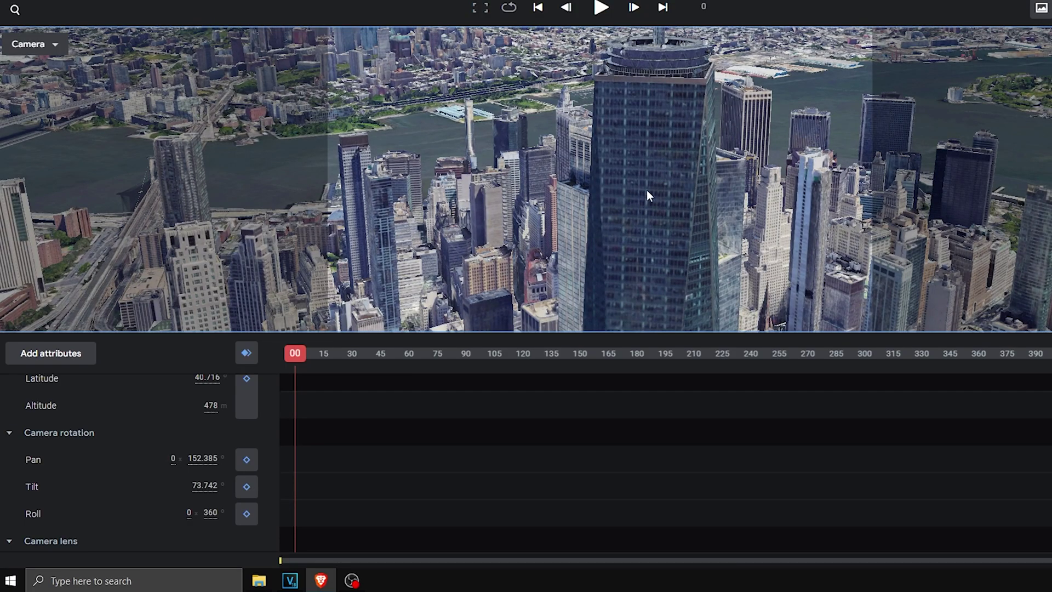
pyautogui.keyDown('shift'); pyautogui.moveTo(647, 189); pyautogui.dragTo(734, 185); pyautogui.keyUp('shift')
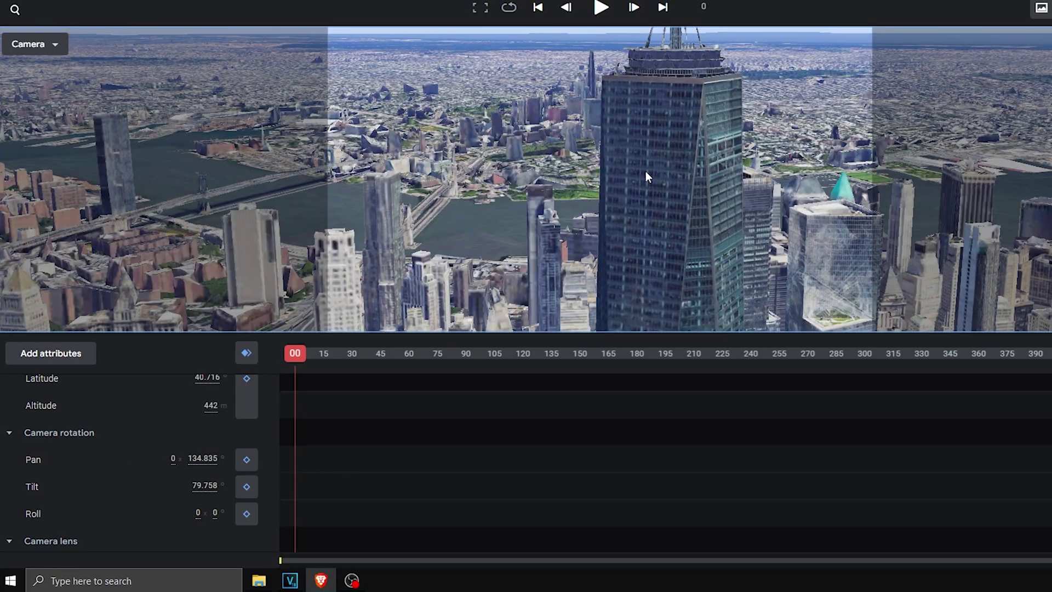
pyautogui.scroll(-3, 635, 183)
pyautogui.scroll(5, 633, 187)
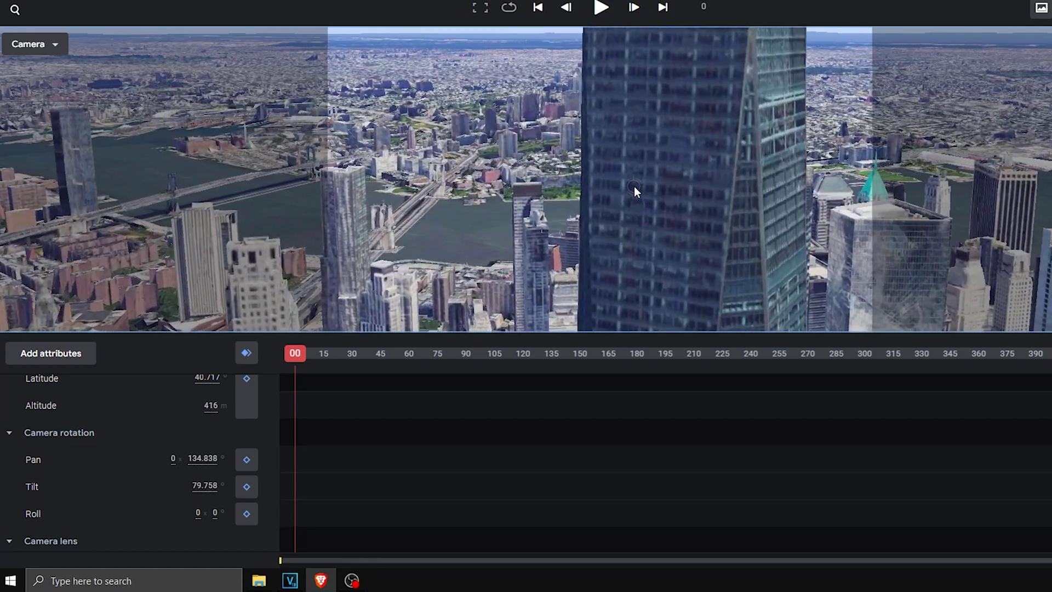
pyautogui.moveTo(633, 187); pyautogui.dragTo(594, 131)
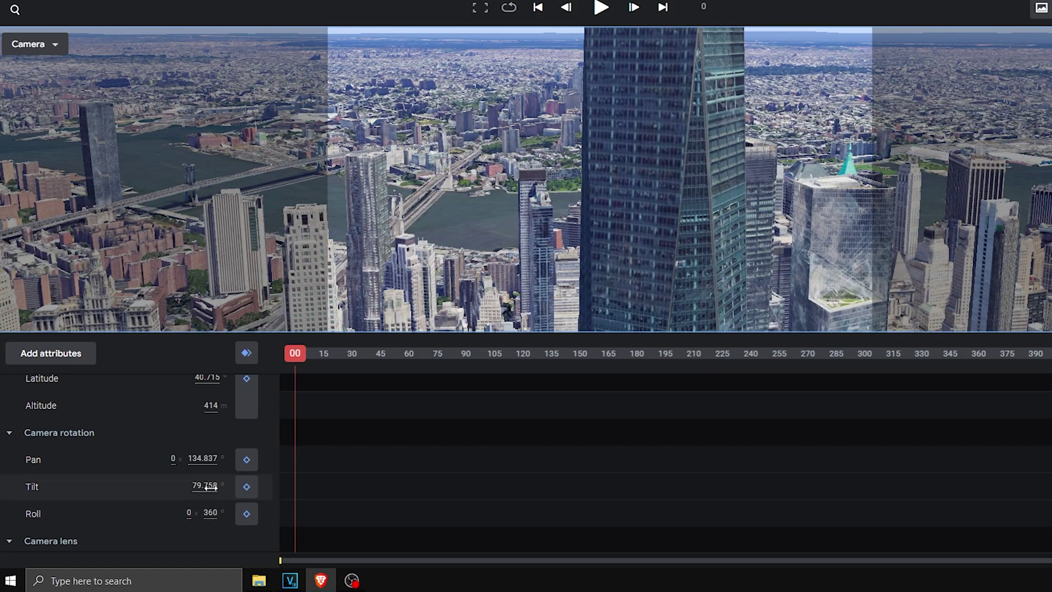
pyautogui.moveTo(214, 487); pyautogui.dragTo(378, 443)
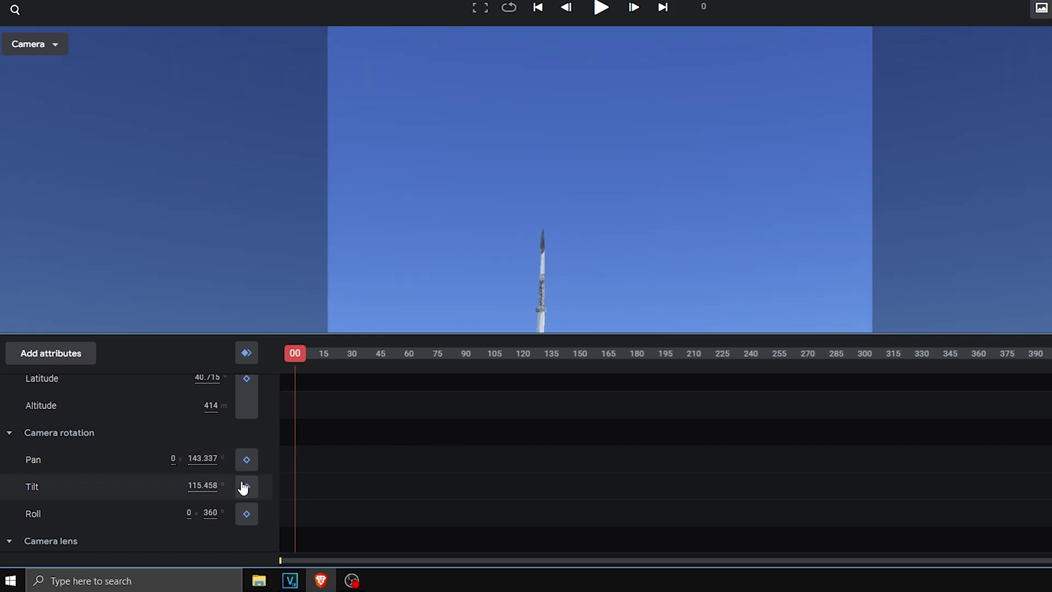
pyautogui.moveTo(198, 485); pyautogui.dragTo(250, 493)
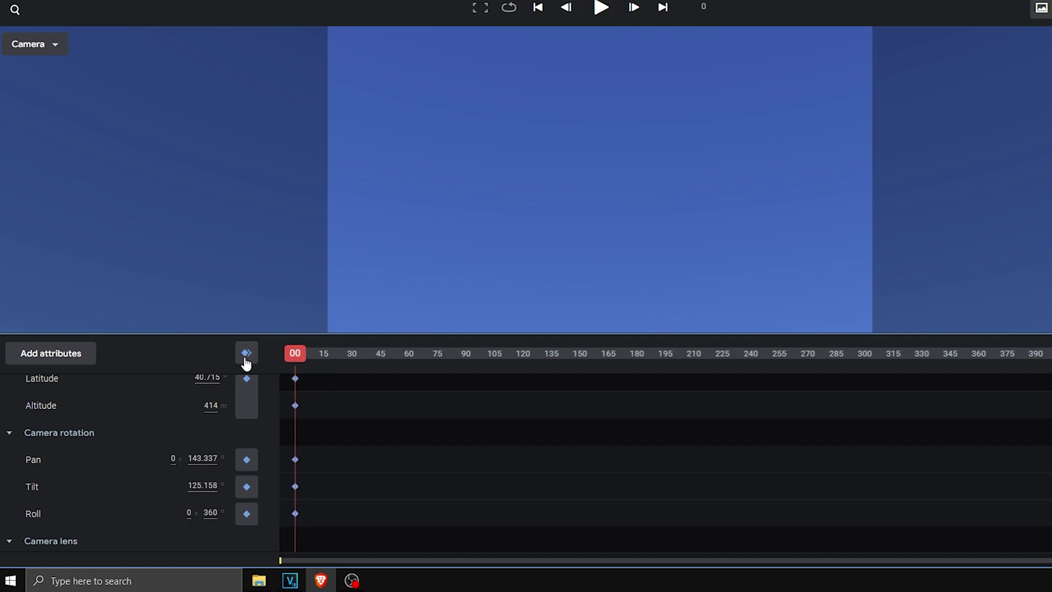
# Step: At frame 450, set end keyframes with tilt 82.658, altitude 259 m and a slight pan among the towers
pyautogui.scroll(2, 338, 454)
pyautogui.scroll(-3, 337, 450)
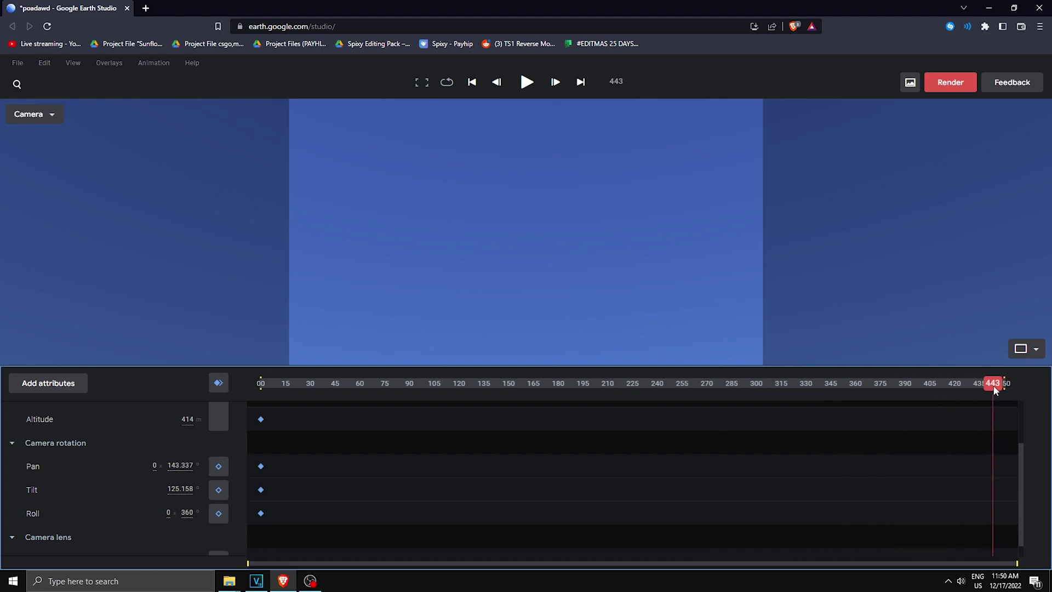
pyautogui.moveTo(995, 389); pyautogui.dragTo(1008, 387)
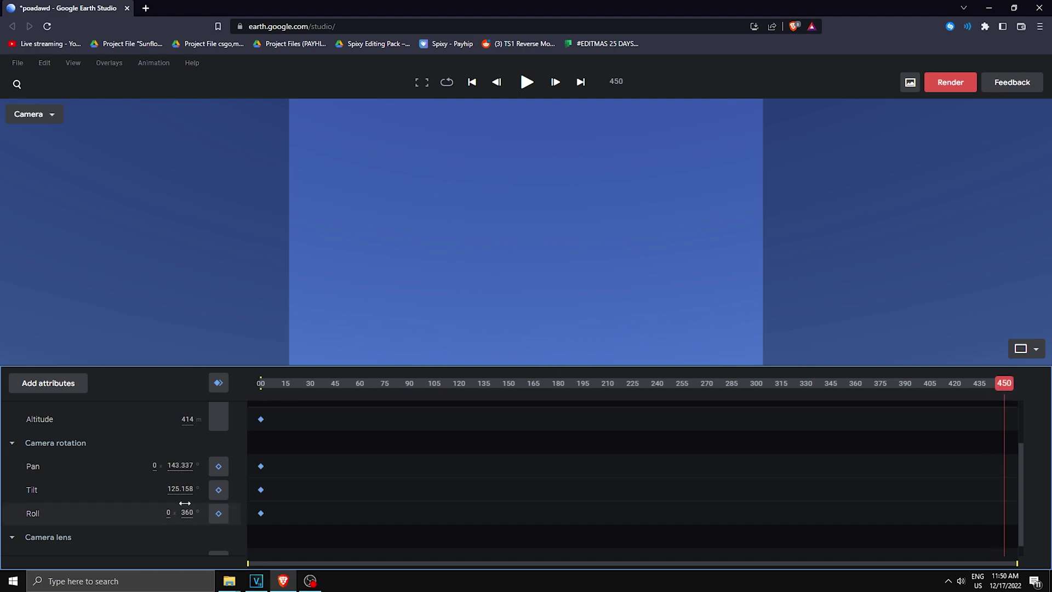
pyautogui.moveTo(180, 488); pyautogui.dragTo(446, 430)
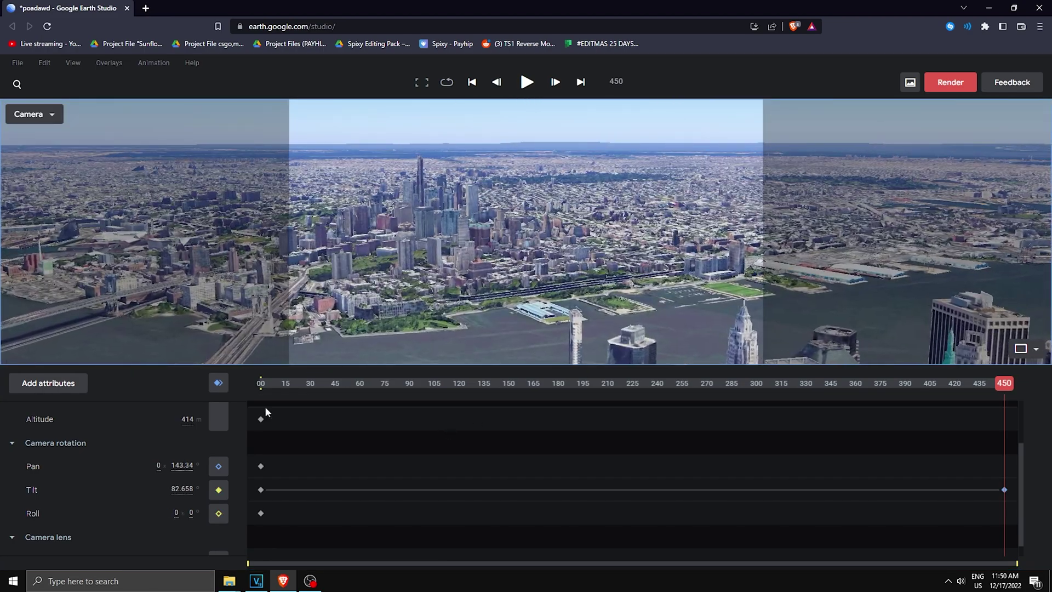
pyautogui.moveTo(187, 420)
pyautogui.mouseDown()
pyautogui.moveTo(172, 433)
pyautogui.moveTo(181, 422)
pyautogui.moveTo(186, 432)
pyautogui.mouseUp()
pyautogui.moveTo(412, 339); pyautogui.dragTo(411, 356)
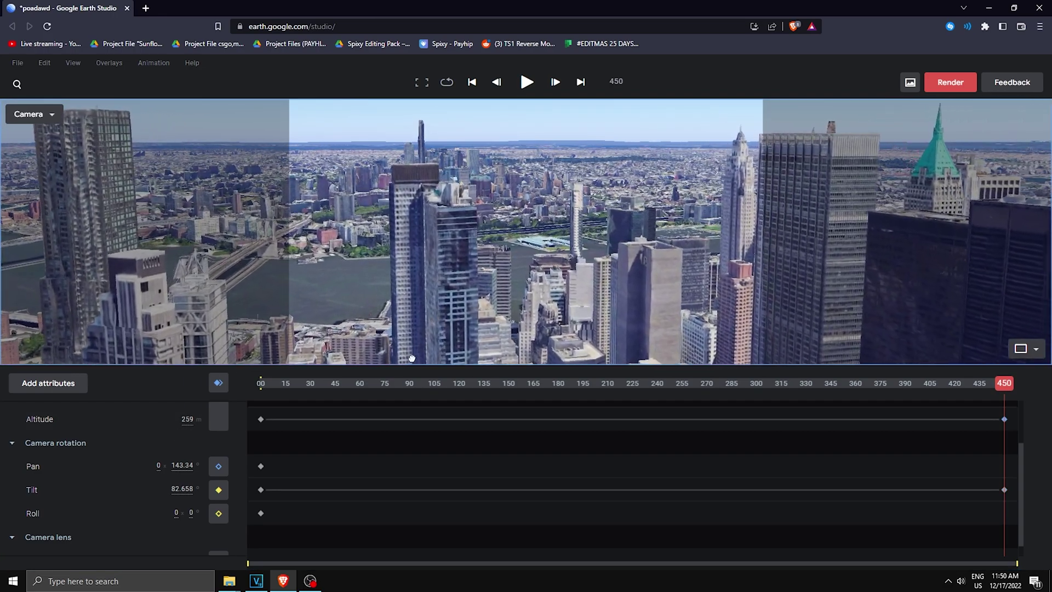
pyautogui.moveTo(190, 465); pyautogui.dragTo(201, 469)
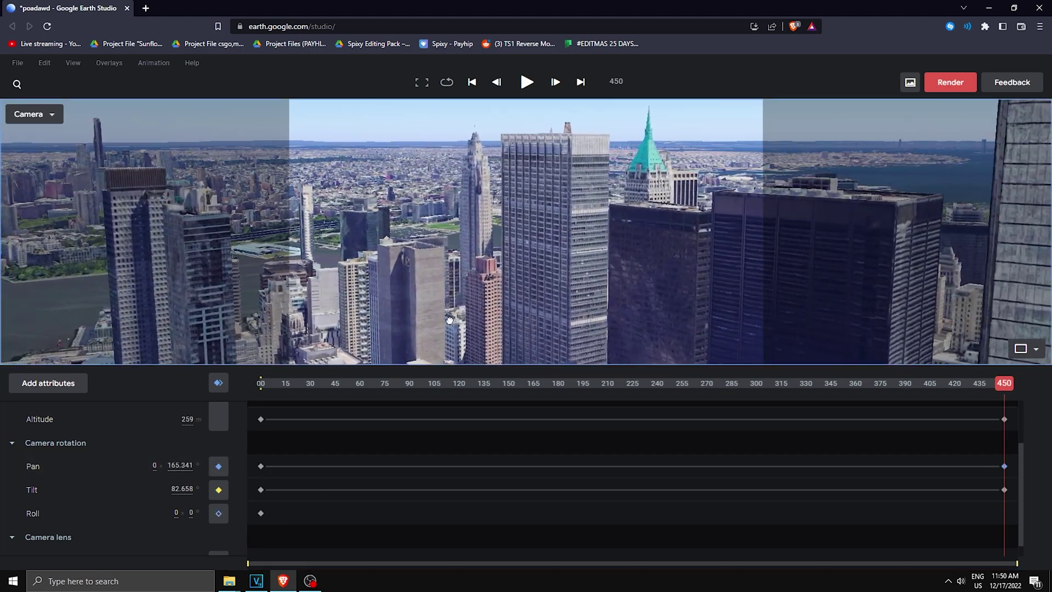
pyautogui.moveTo(449, 320); pyautogui.dragTo(584, 354)
pyautogui.moveTo(1003, 388); pyautogui.dragTo(540, 482)
# Step: Set the frame-0 field of view to 40 and play to about frame 151 to reveal the spire
pyautogui.scroll(-1, 55, 527)
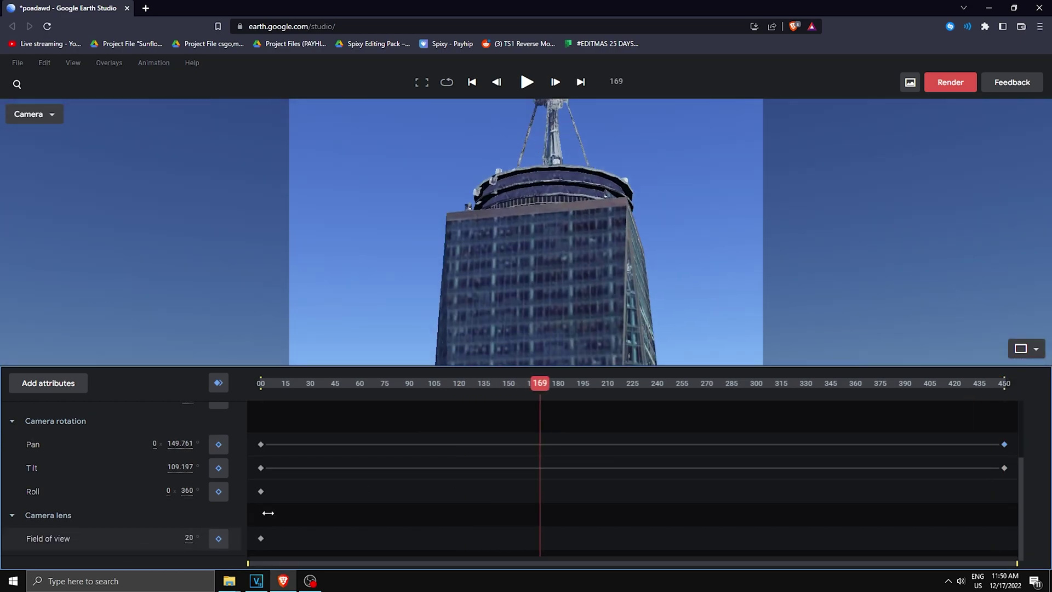
pyautogui.click(260, 491)
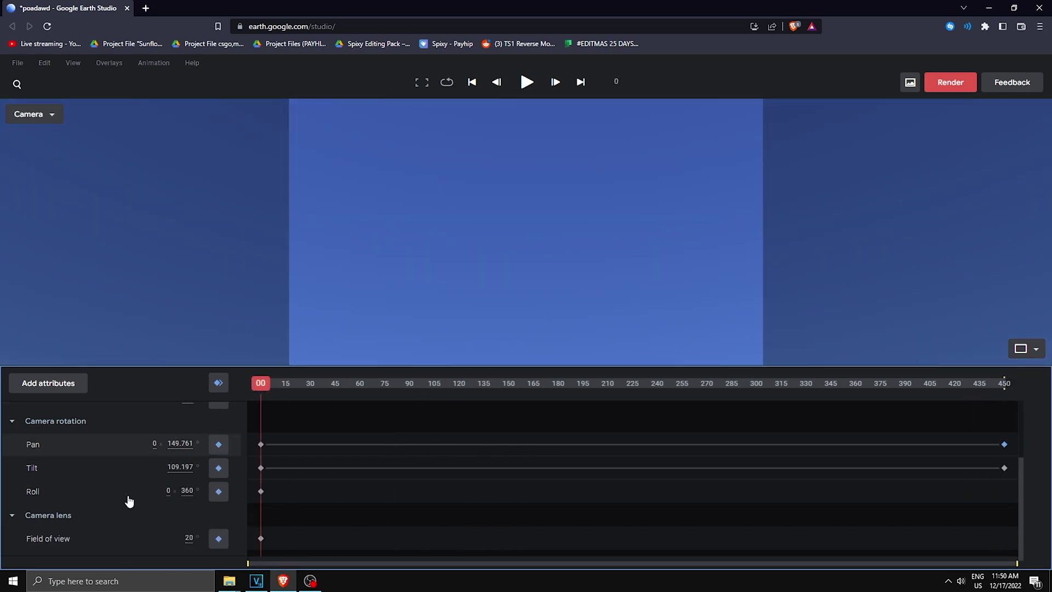
pyautogui.click(262, 539)
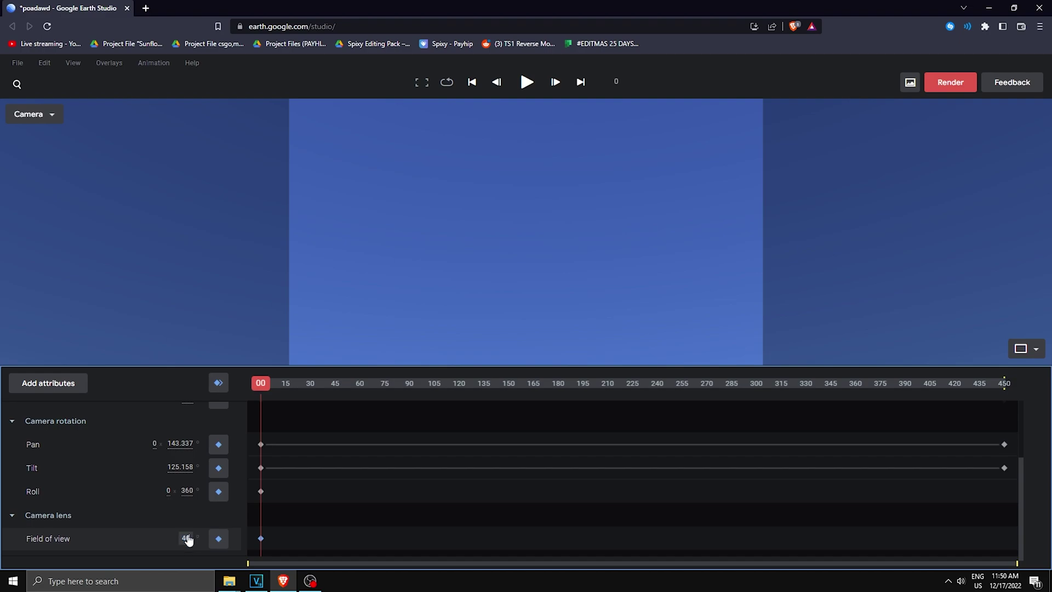
pyautogui.moveTo(260, 383); pyautogui.dragTo(210, 470)
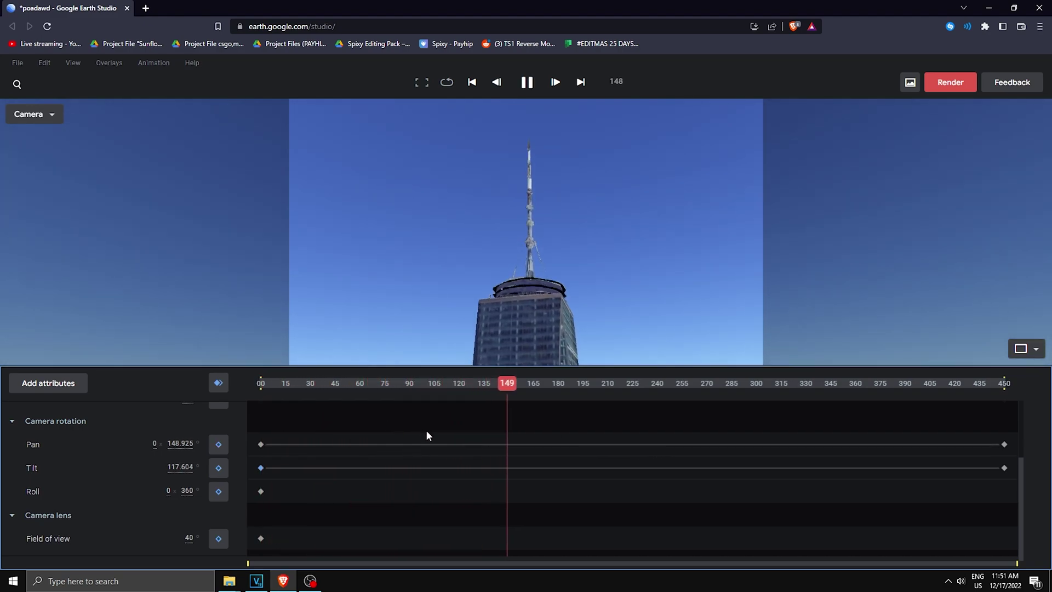
pyautogui.press('space')
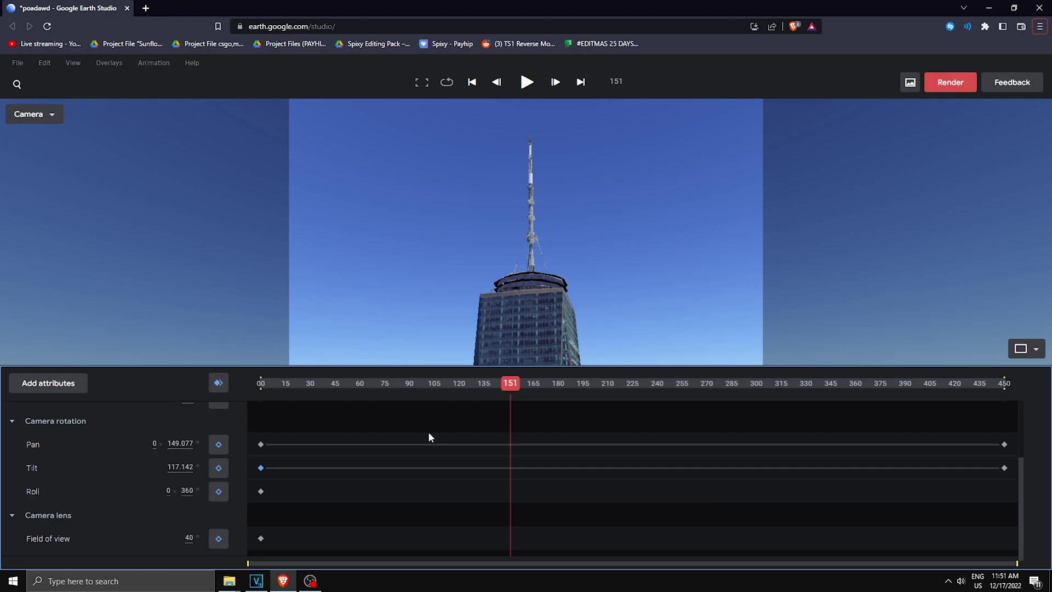
pyautogui.scroll(2, 428, 431)
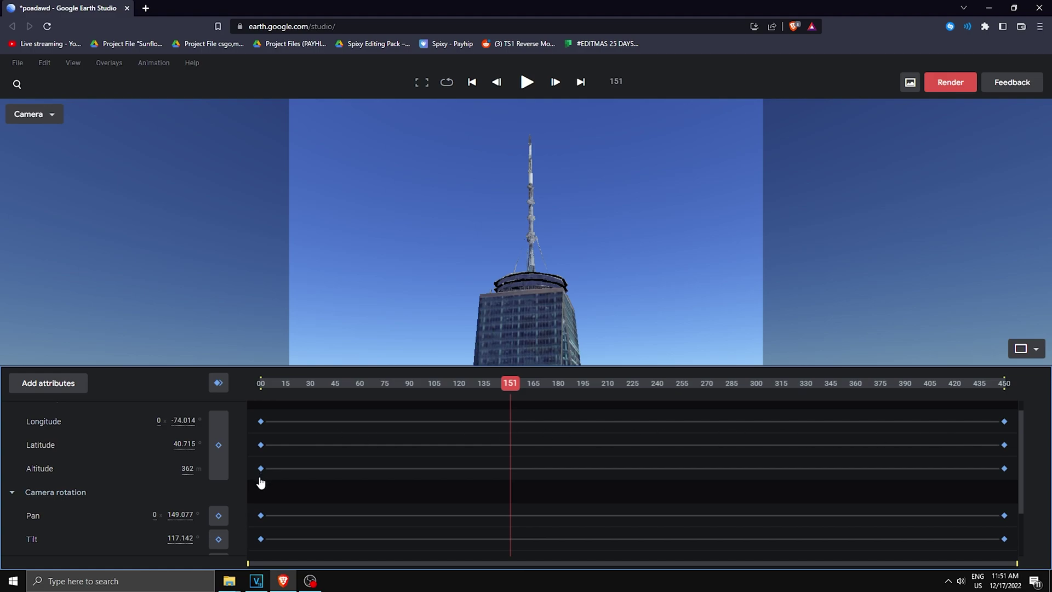
# Step: Apply Auto ease to the keyframes and scrub to check the smoothed camera move
pyautogui.rightClick(261, 422)
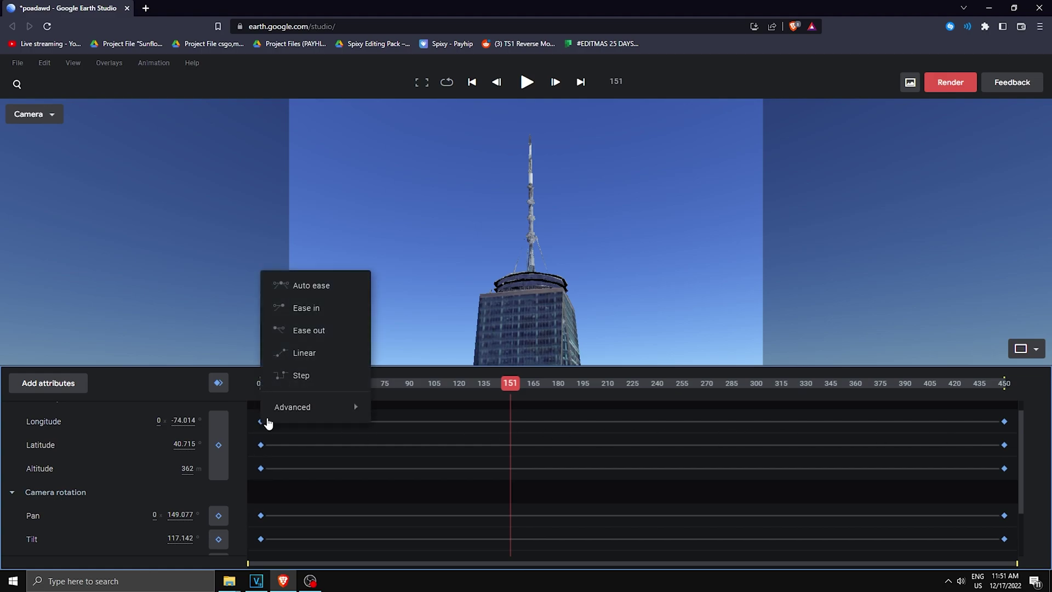
pyautogui.click(312, 286)
pyautogui.moveTo(516, 395); pyautogui.dragTo(321, 409)
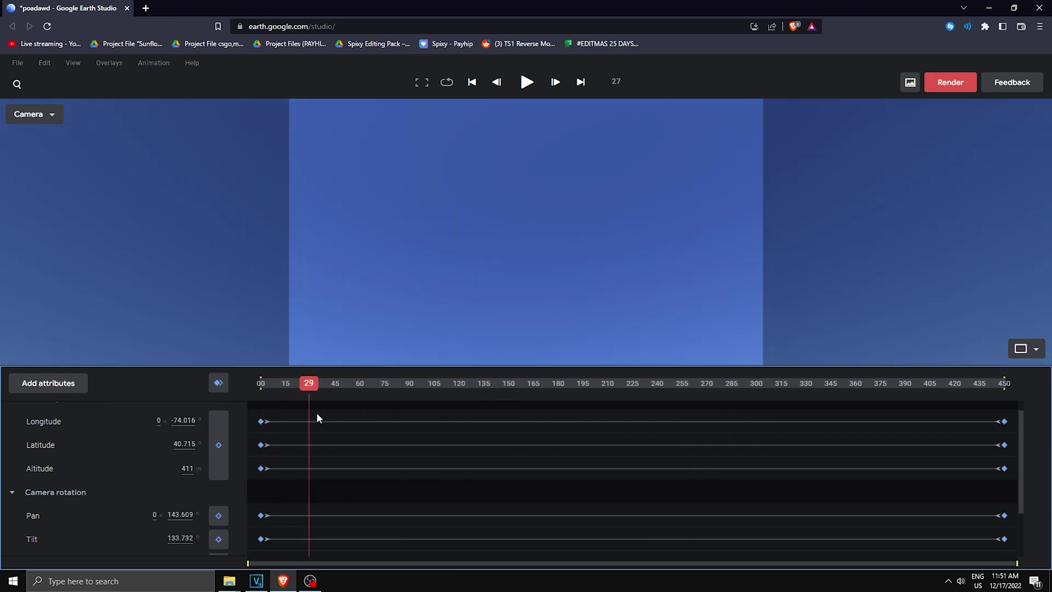
pyautogui.scroll(-2, 298, 501)
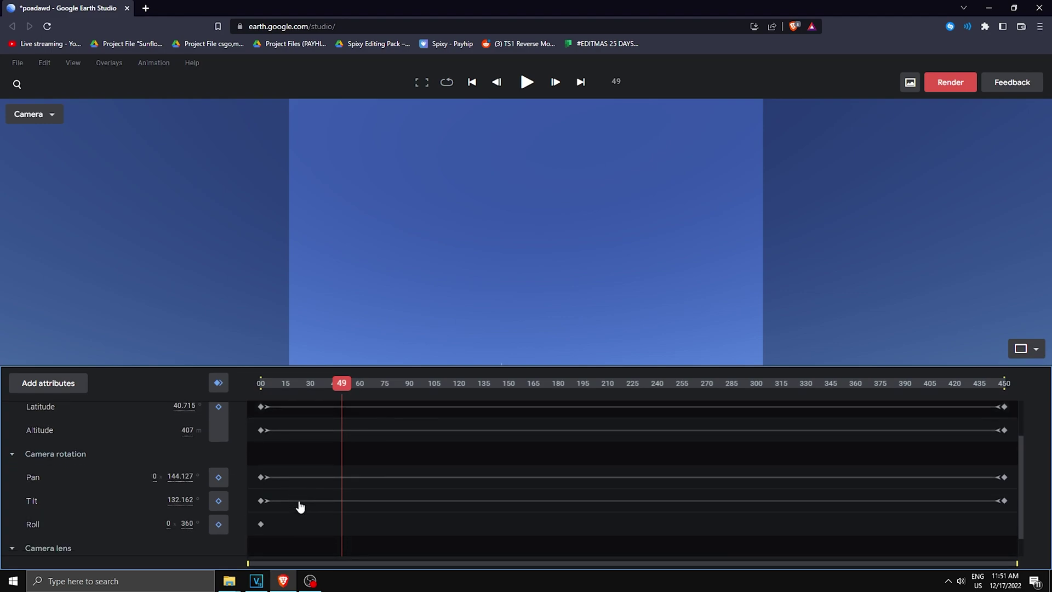
# Step: Steepen the first Tilt keyframe's Bezier handle so the tilt drops quickly, then play to check
pyautogui.click(92, 523)
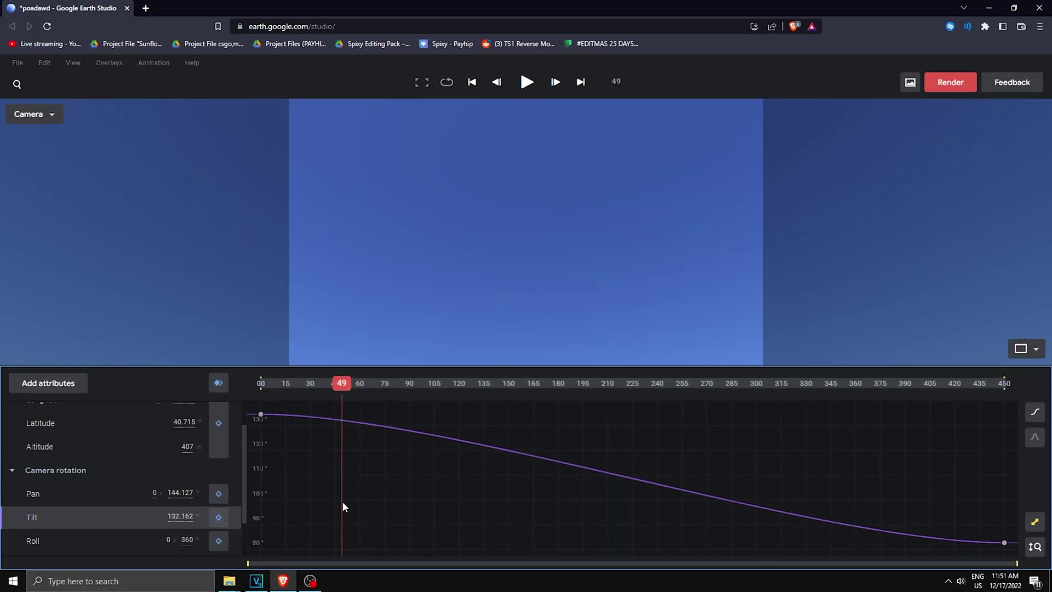
pyautogui.click(261, 415)
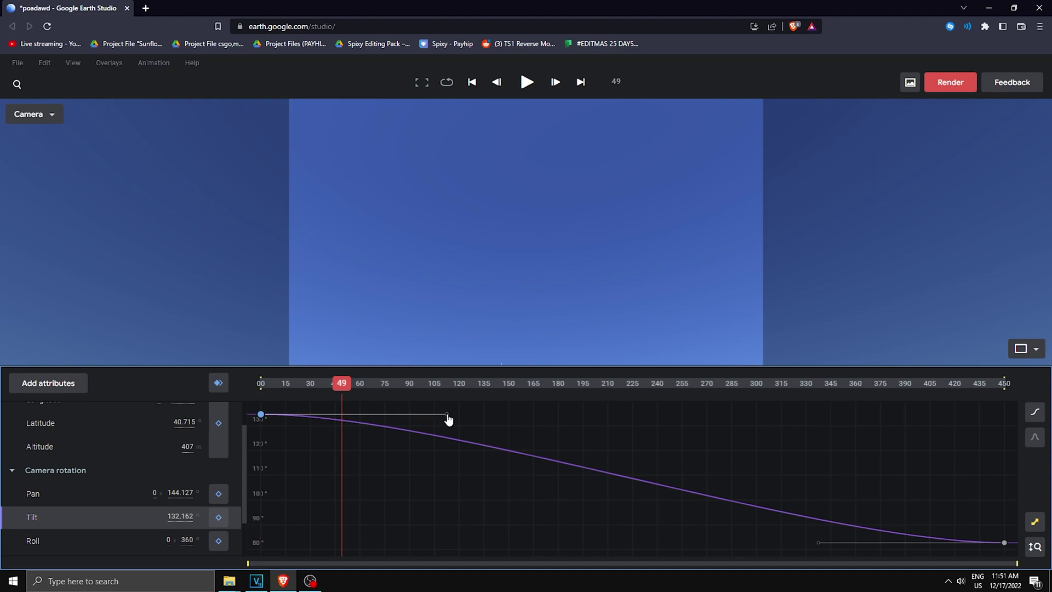
pyautogui.moveTo(446, 415); pyautogui.dragTo(265, 532)
pyautogui.moveTo(344, 385); pyautogui.dragTo(263, 396)
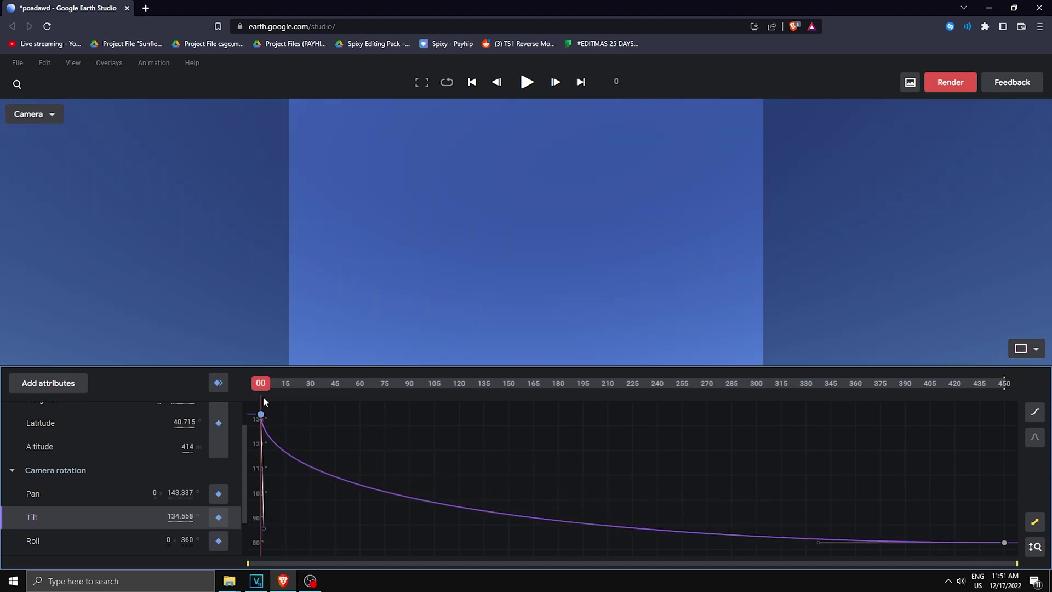
pyautogui.press('space')
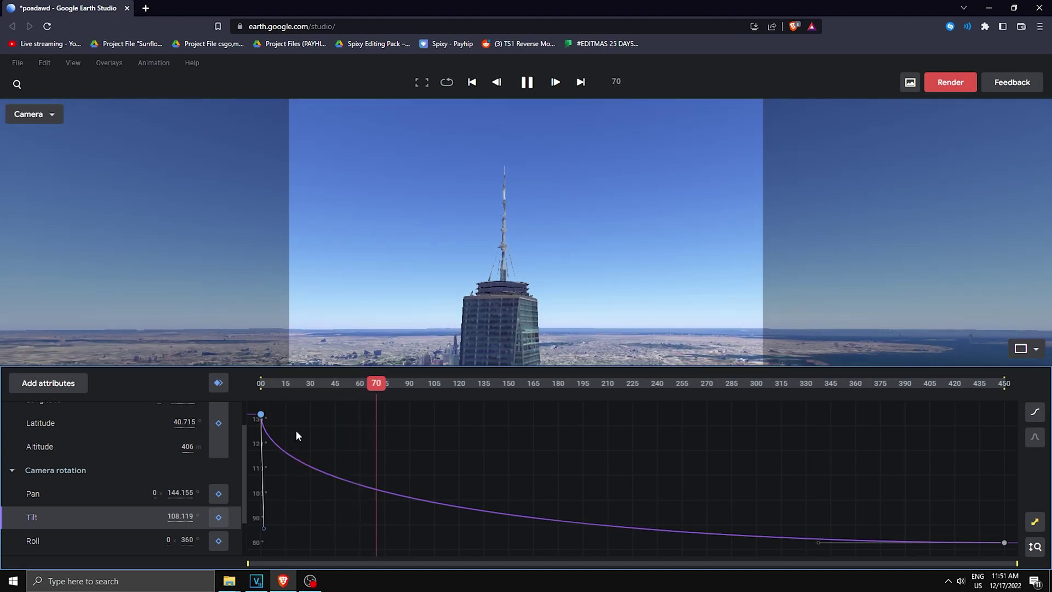
pyautogui.press('space')
# Step: Lengthen the final Tilt tangent for a gentle ease-in, then return to the keyframe tracks
pyautogui.moveTo(265, 528); pyautogui.dragTo(320, 516)
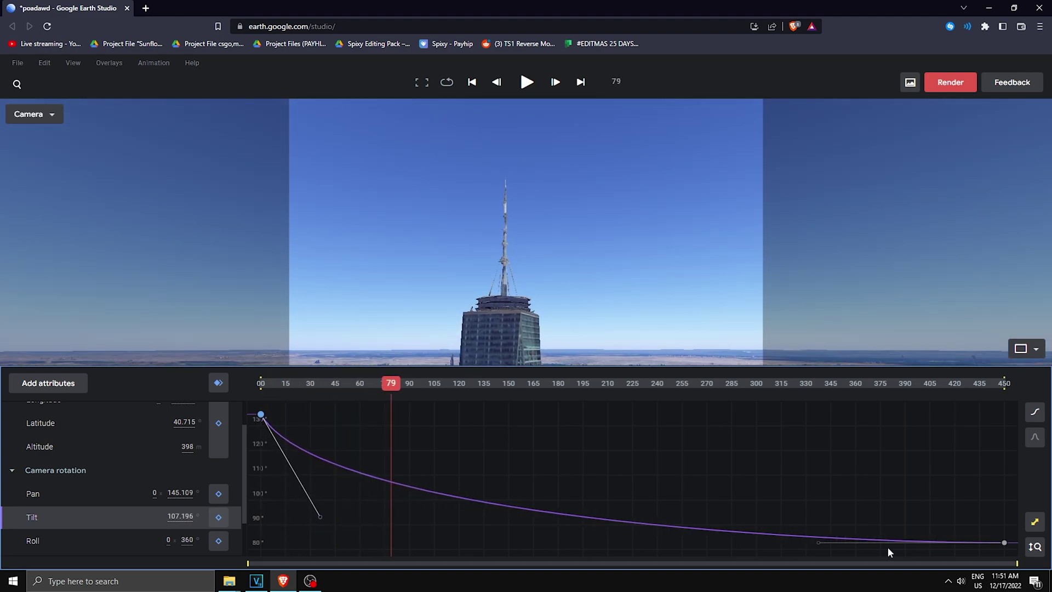
pyautogui.moveTo(818, 542); pyautogui.dragTo(657, 538)
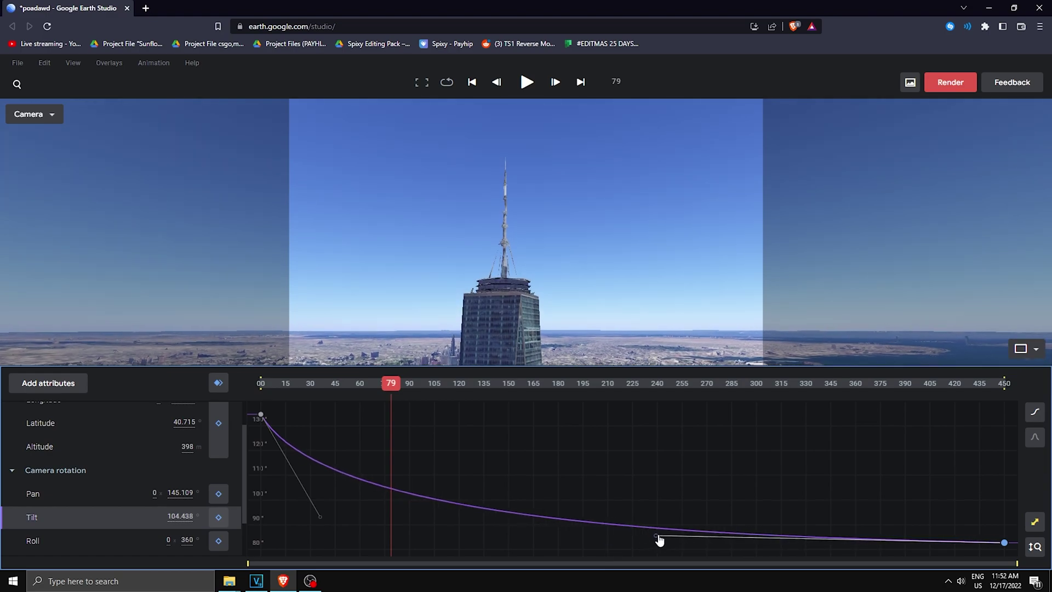
pyautogui.press('space')
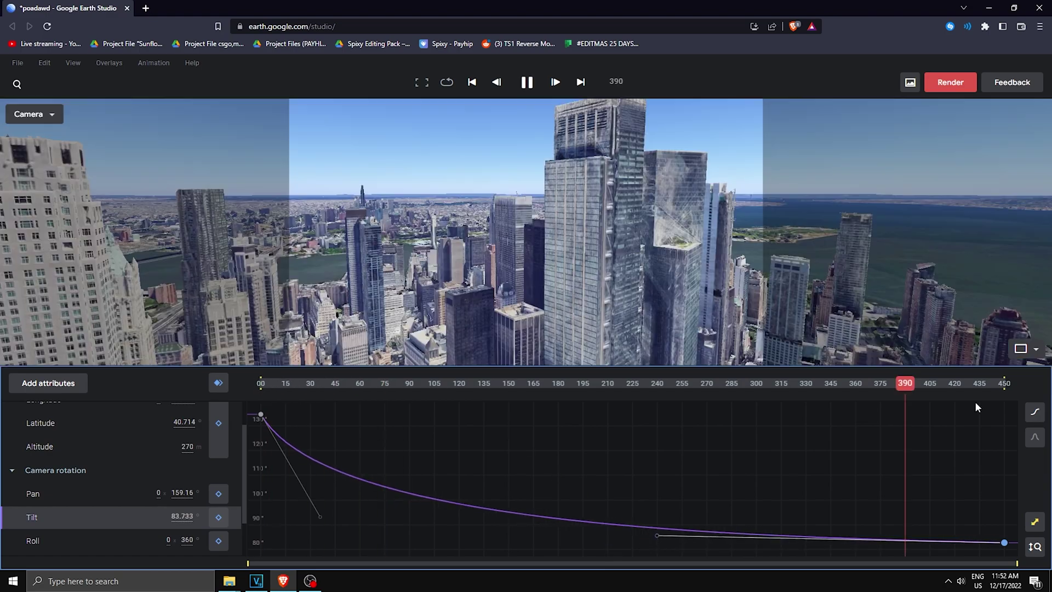
pyautogui.moveTo(904, 383); pyautogui.dragTo(541, 390)
pyautogui.click(49, 525)
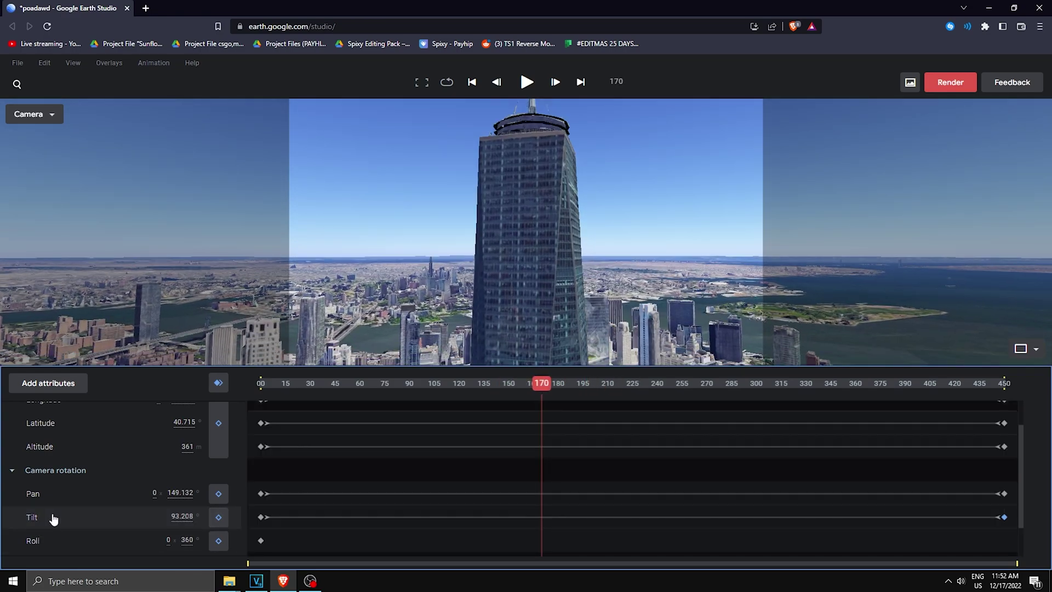
pyautogui.scroll(2, 437, 471)
pyautogui.click(1004, 437)
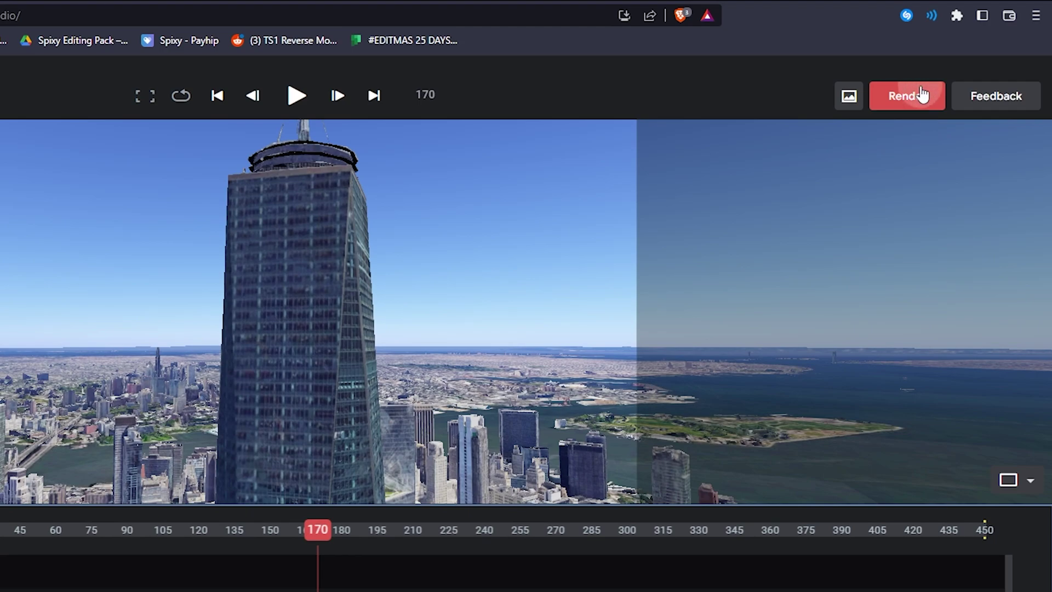
pyautogui.click(961, 82)
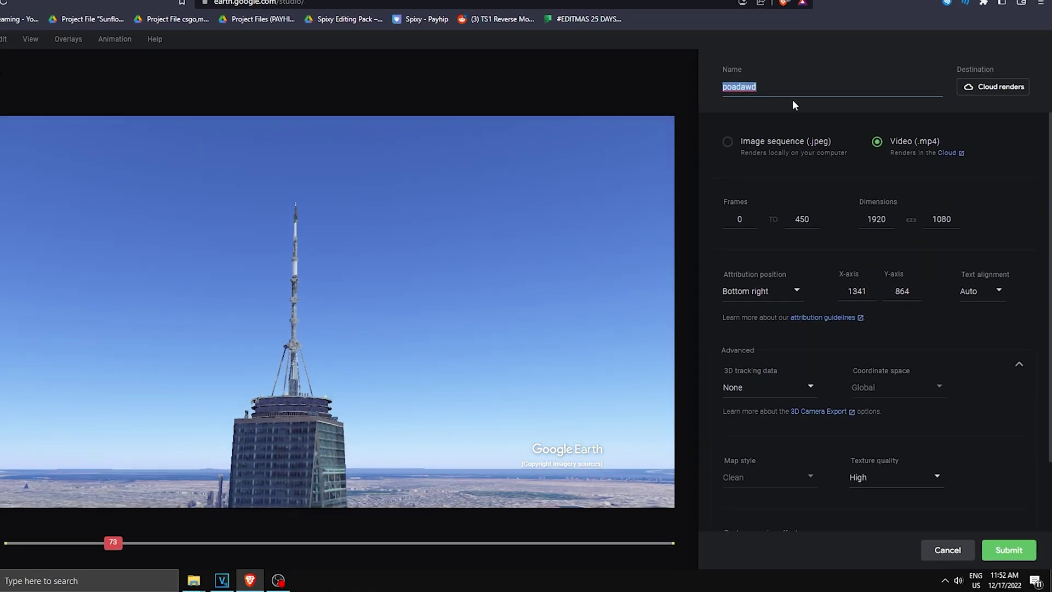
pyautogui.write('cinematic1')
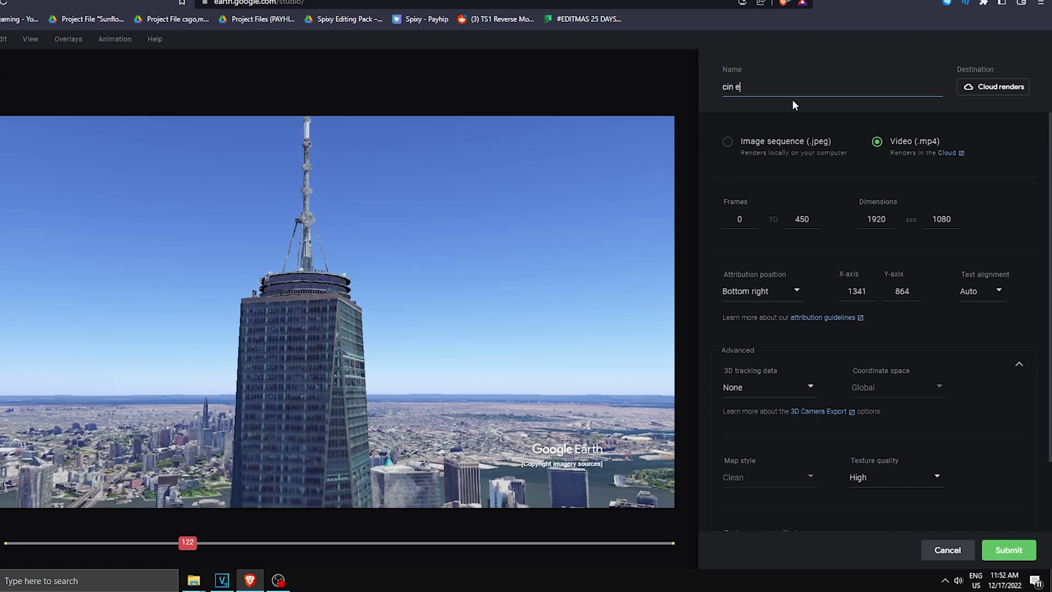
pyautogui.click(882, 141)
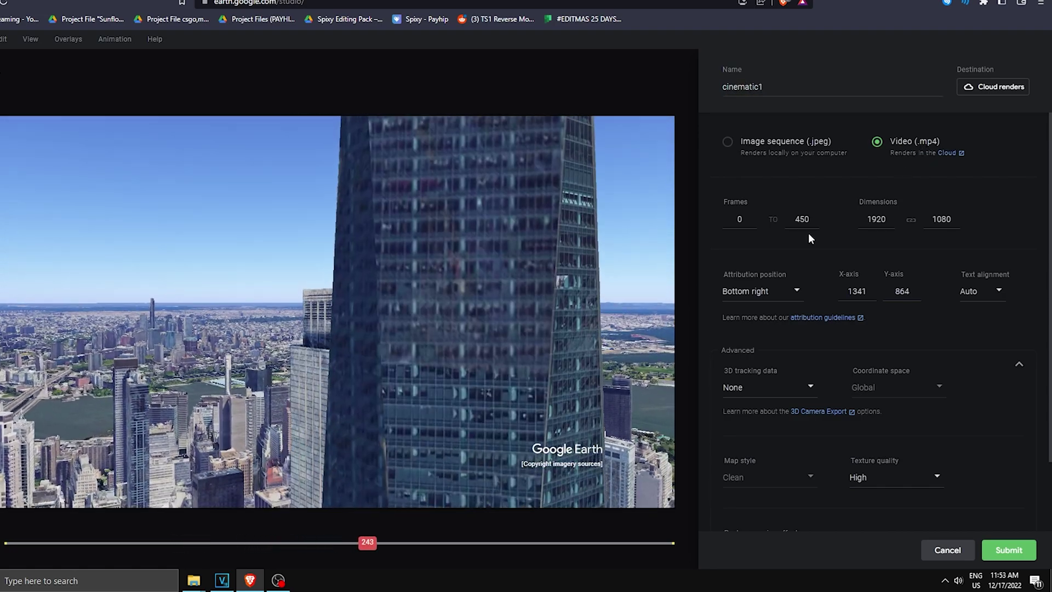
pyautogui.moveTo(592, 460); pyautogui.dragTo(682, 516)
pyautogui.moveTo(590, 464); pyautogui.dragTo(692, 528)
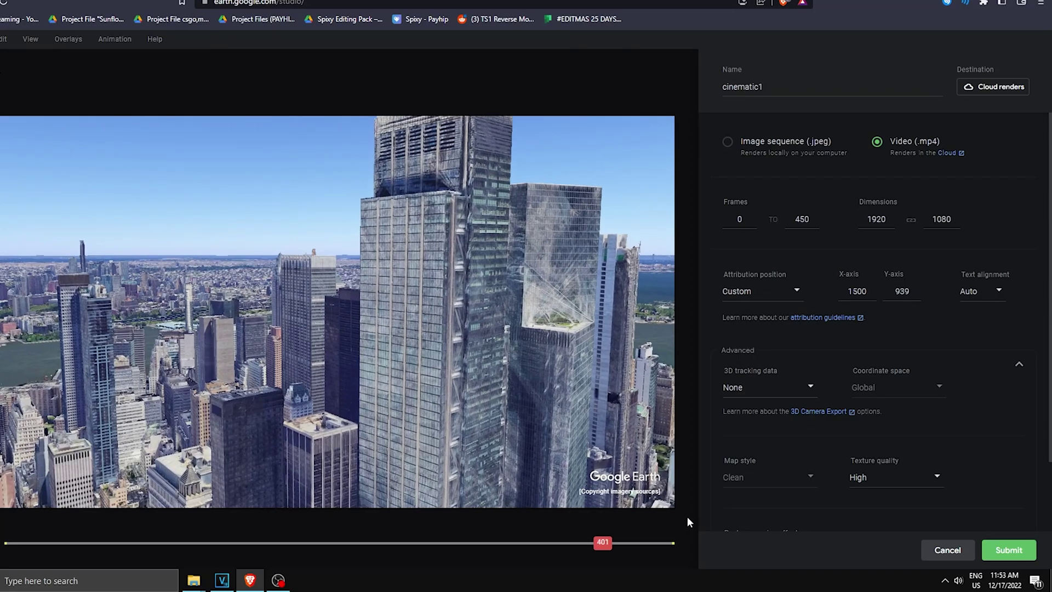
pyautogui.scroll(-2, 786, 500)
pyautogui.click(886, 388)
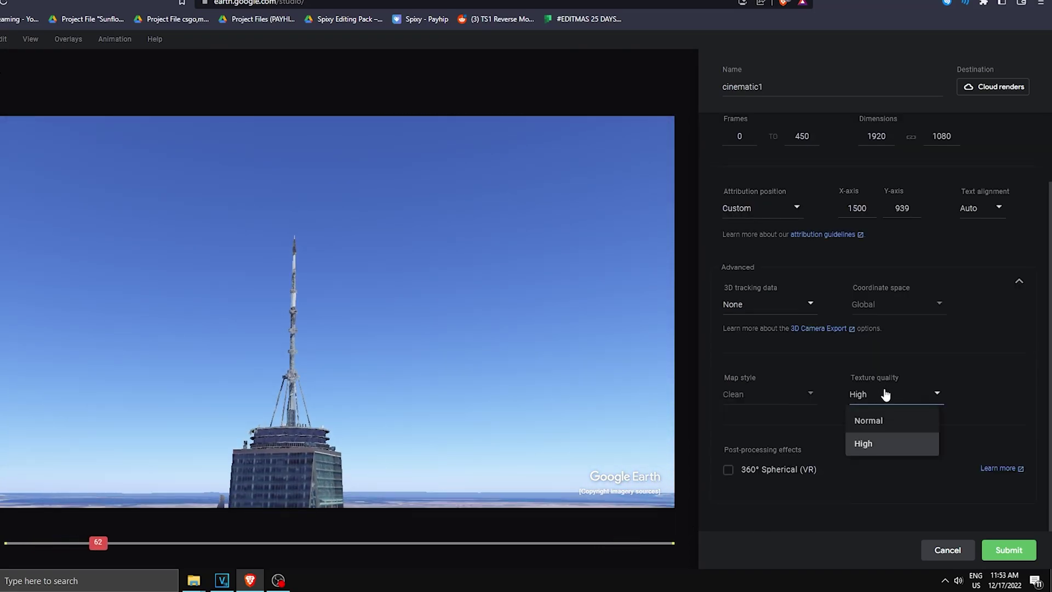
pyautogui.click(860, 441)
pyautogui.scroll(2, 871, 429)
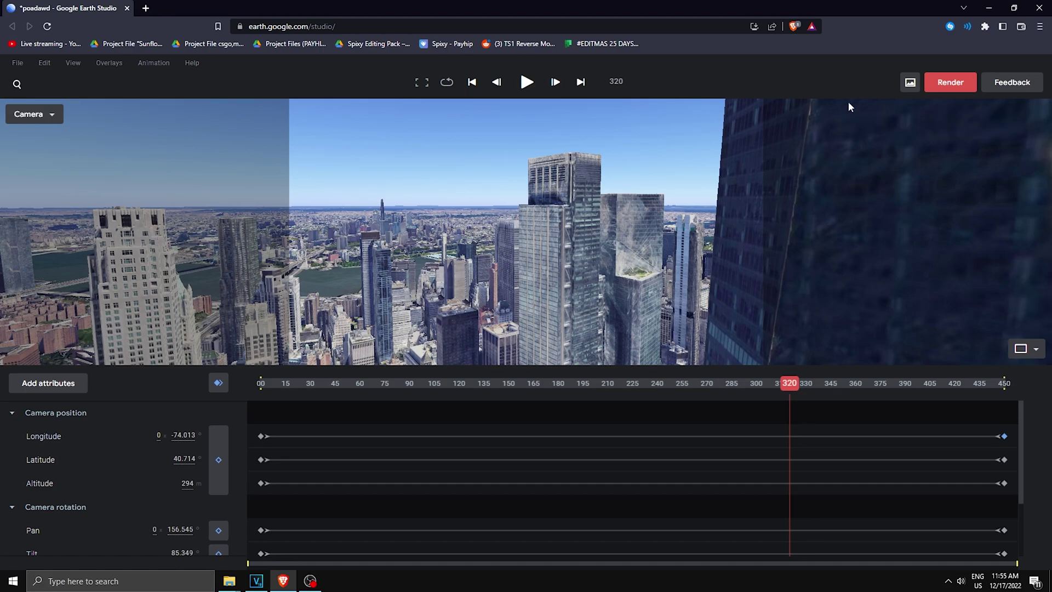
# Step: Download the cinematic1 cloud render as cinematic1.mp4 into the Google Earth Studio (day 16) folder
pyautogui.click(154, 62)
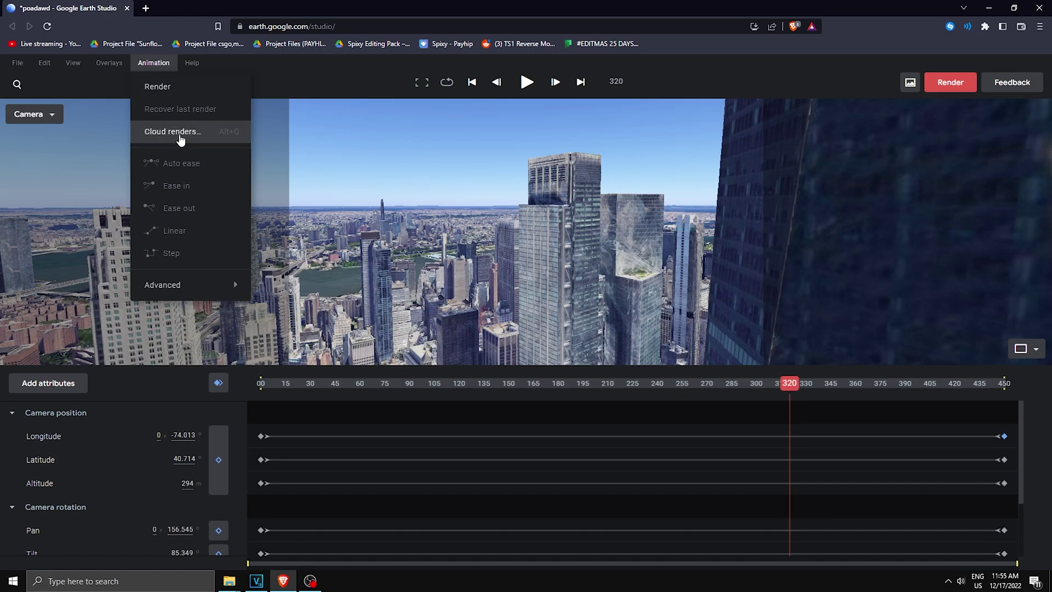
pyautogui.click(179, 133)
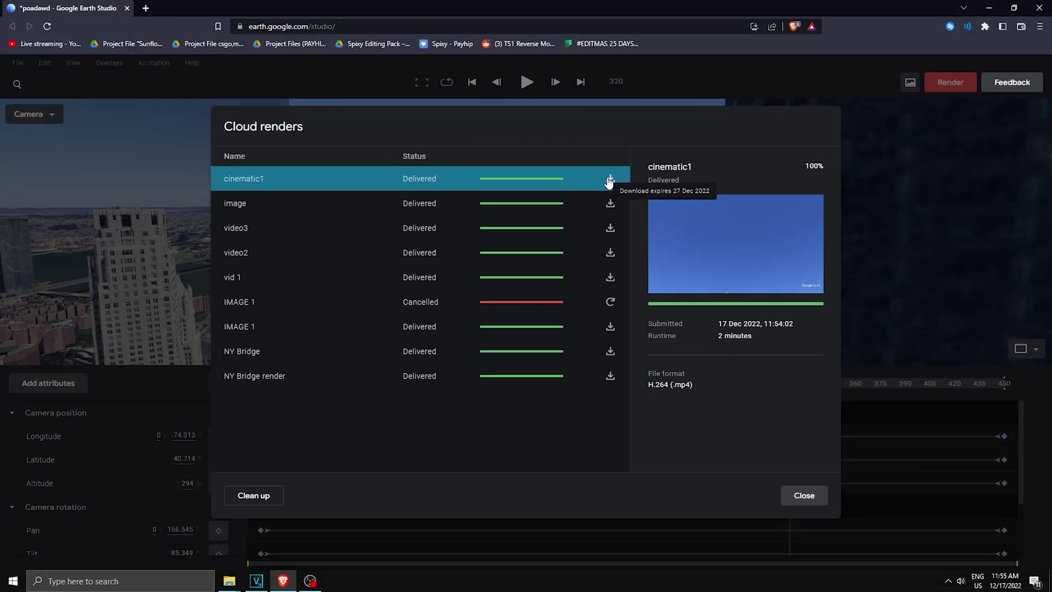
pyautogui.click(609, 181)
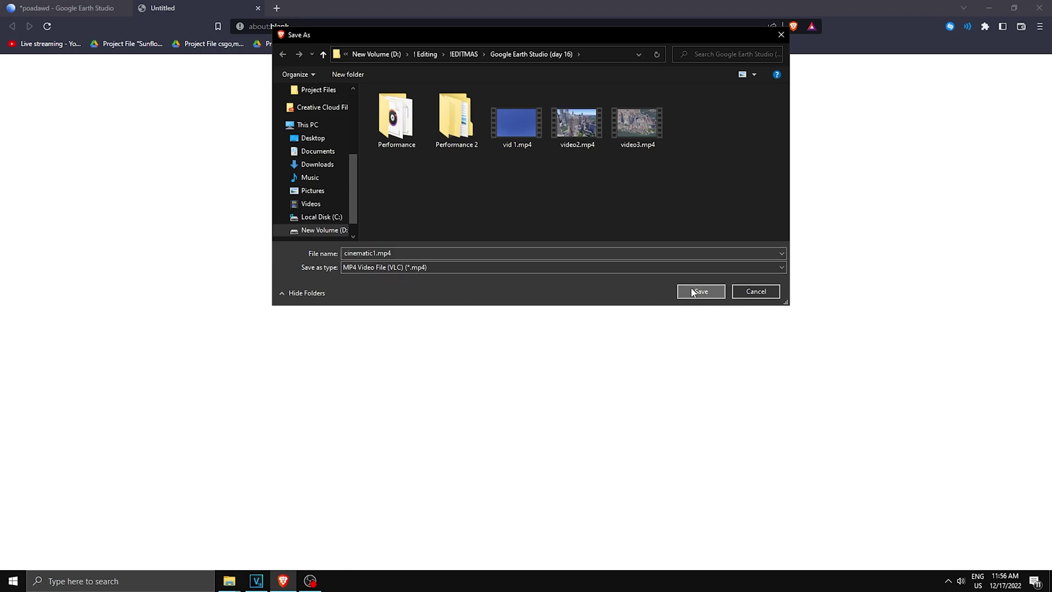
pyautogui.click(692, 292)
pyautogui.click(945, 405)
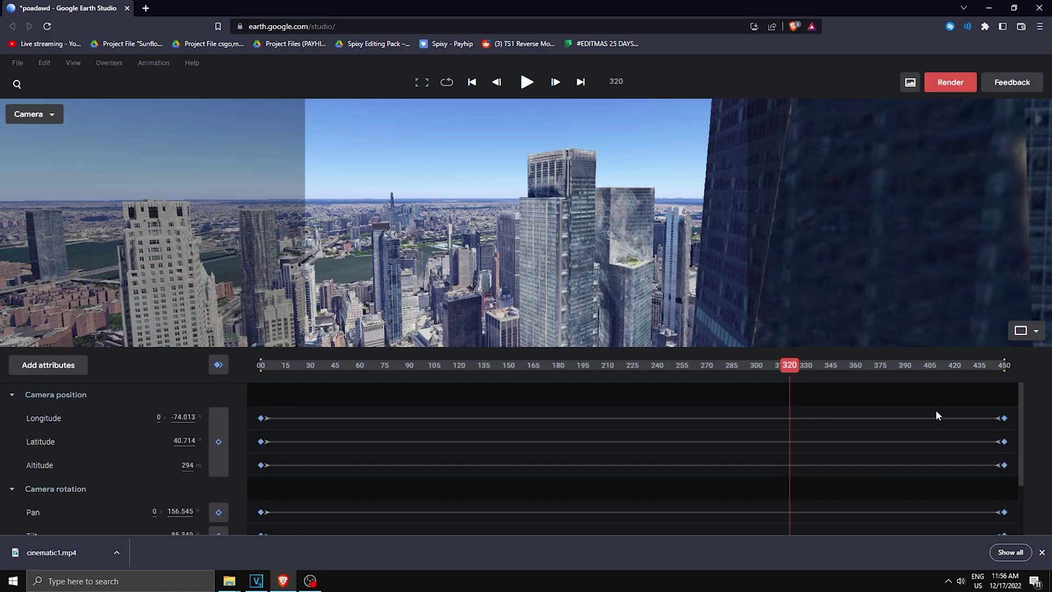
# Step: Undo the last change and scrub the timeline to preview the camera move
pyautogui.hotkey('ctrl', 'z')
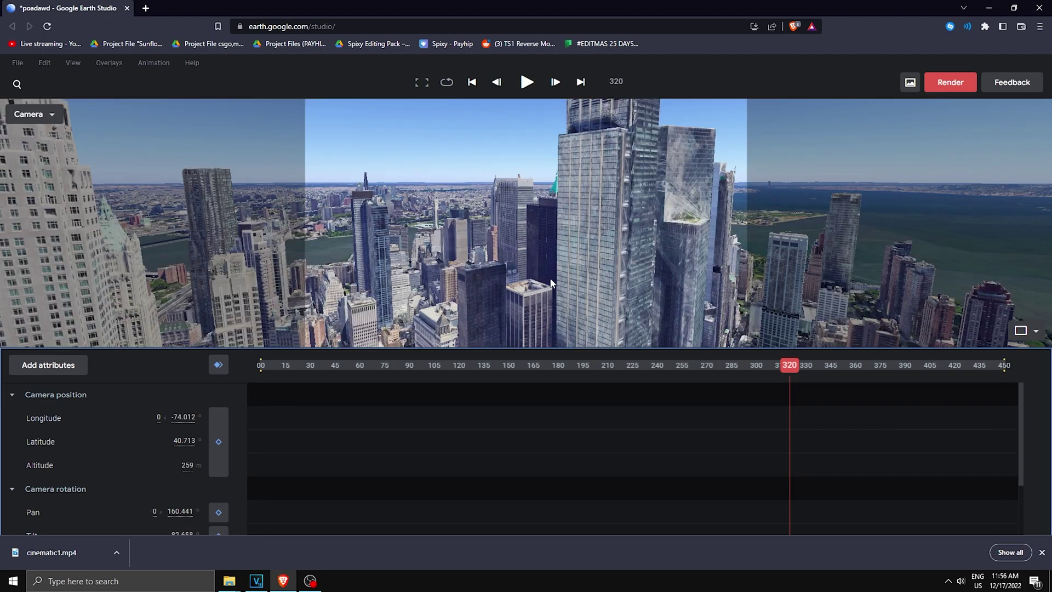
pyautogui.moveTo(261, 364); pyautogui.dragTo(730, 358)
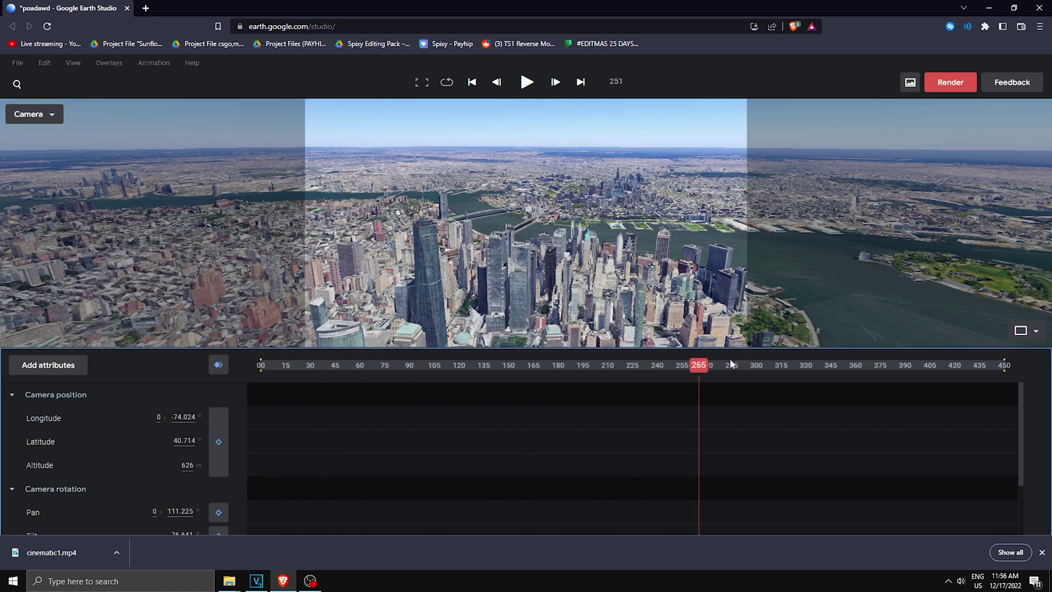
pyautogui.moveTo(934, 353); pyautogui.dragTo(353, 392)
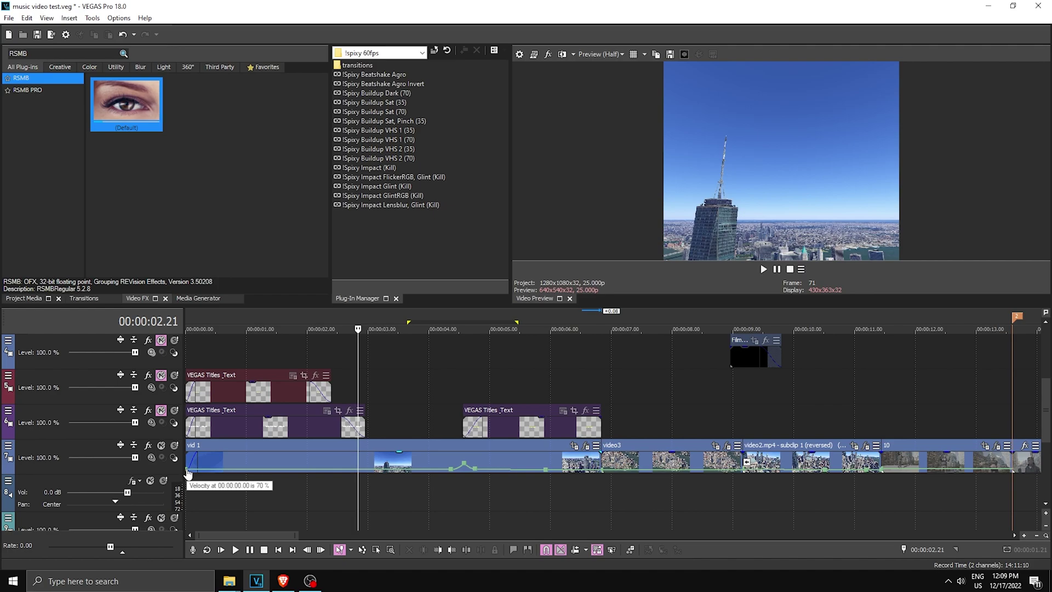
# Step: Play the opening to 00:00:05.04, then open vid 1's Event FX showing Light Factory EZ Cinematic Flares
pyautogui.moveTo(288, 493); pyautogui.dragTo(564, 493)
pyautogui.click(443, 503)
pyautogui.scroll(-3, 635, 344)
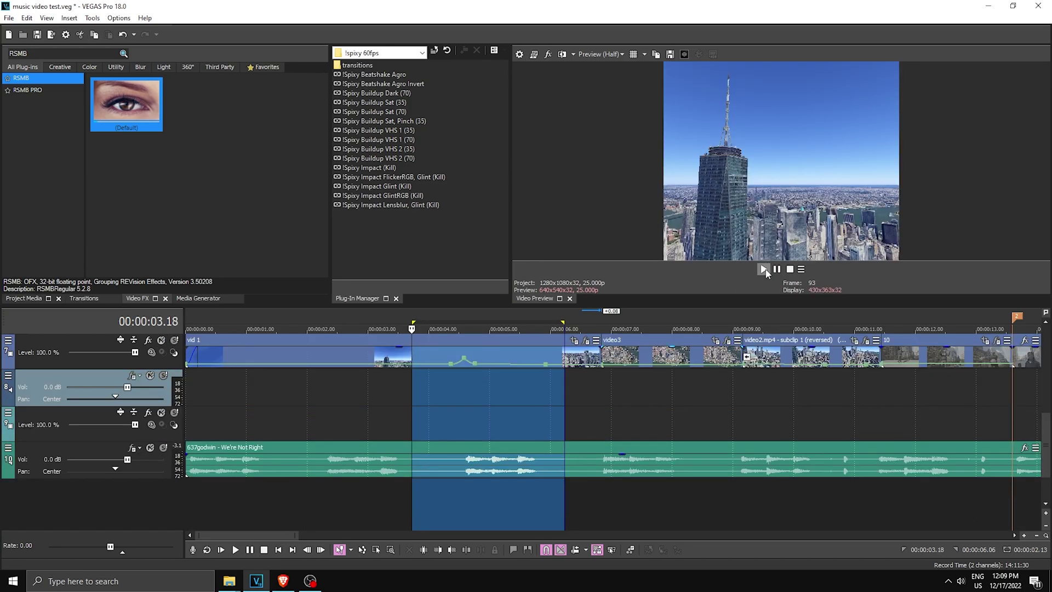
pyautogui.click(765, 269)
pyautogui.click(780, 269)
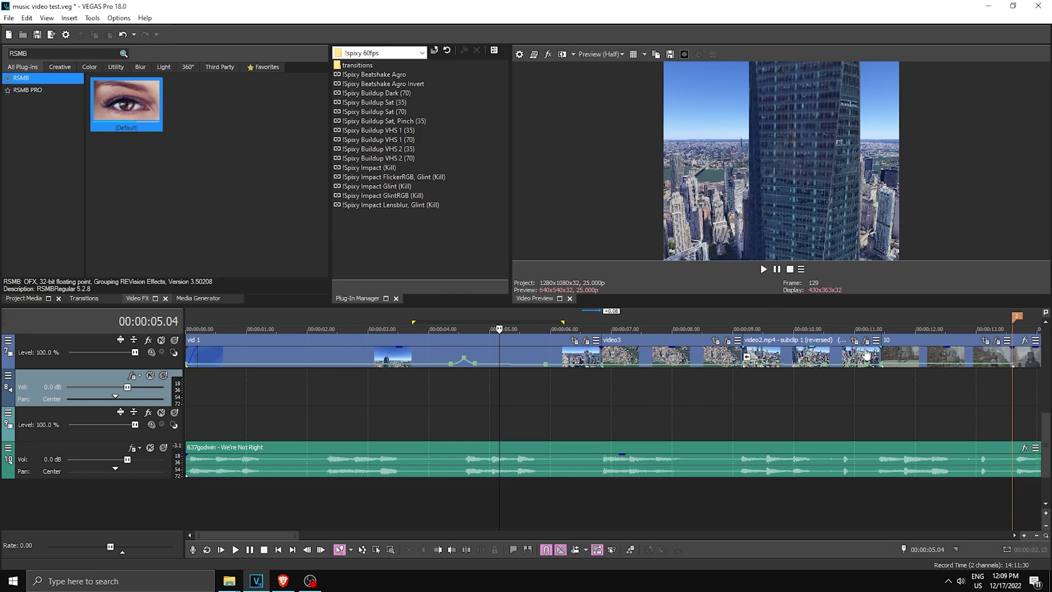
pyautogui.scroll(2, 588, 432)
pyautogui.click(585, 412)
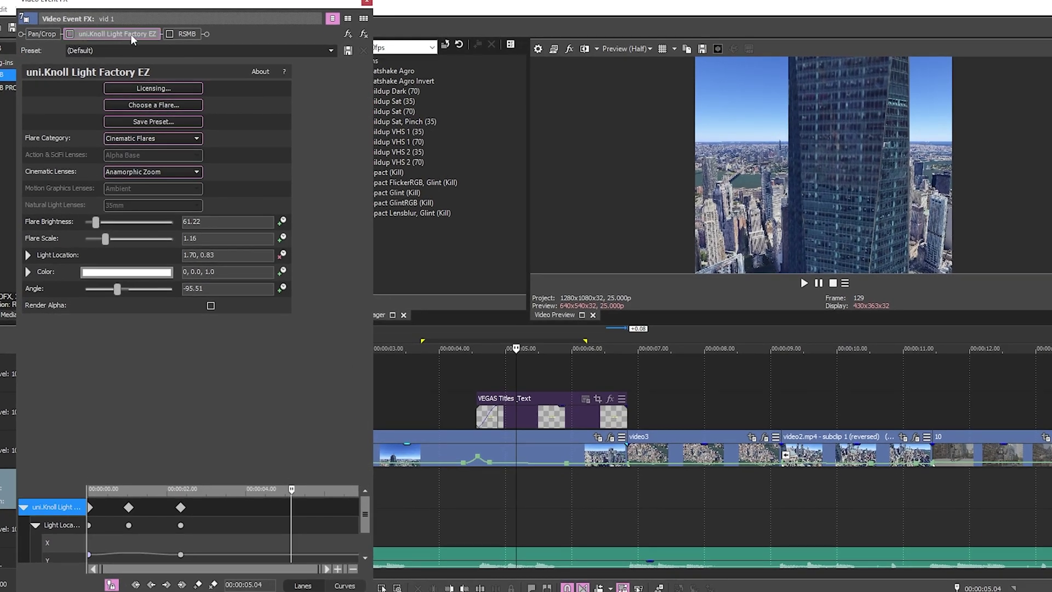
# Step: Enable Light Factory EZ and RSMB on vid 1, previewing the effects at 00:00:03.13 and 00:00:05.07
pyautogui.click(71, 34)
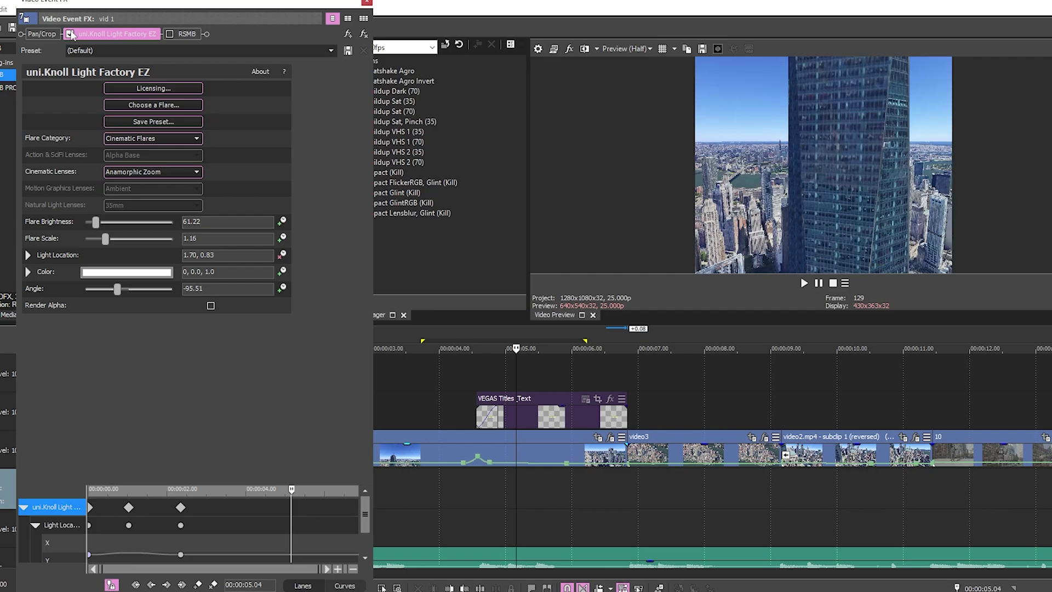
pyautogui.moveTo(511, 471); pyautogui.dragTo(487, 511)
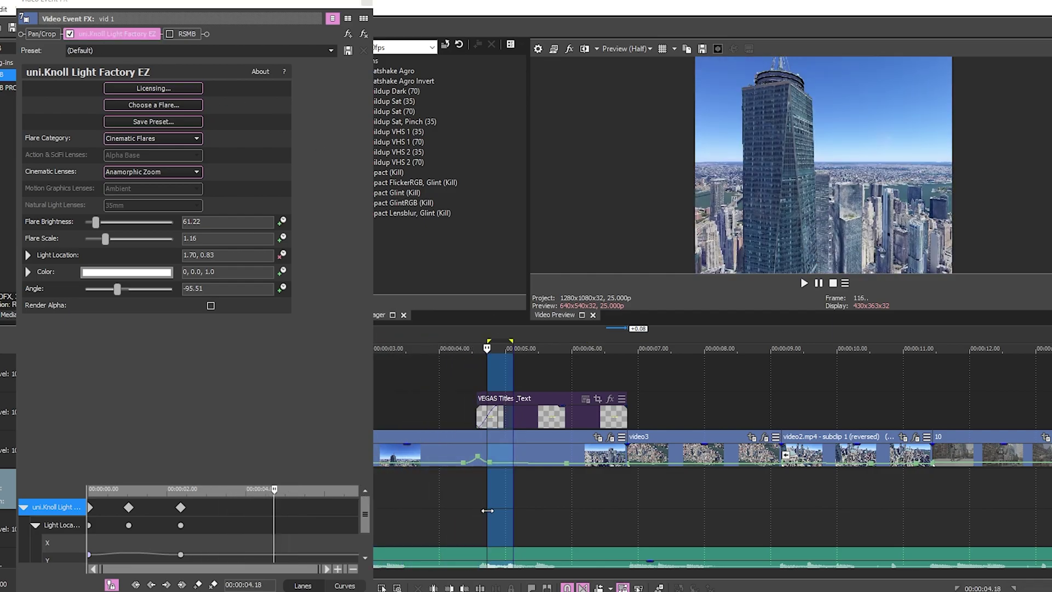
pyautogui.click(487, 510)
pyautogui.click(186, 34)
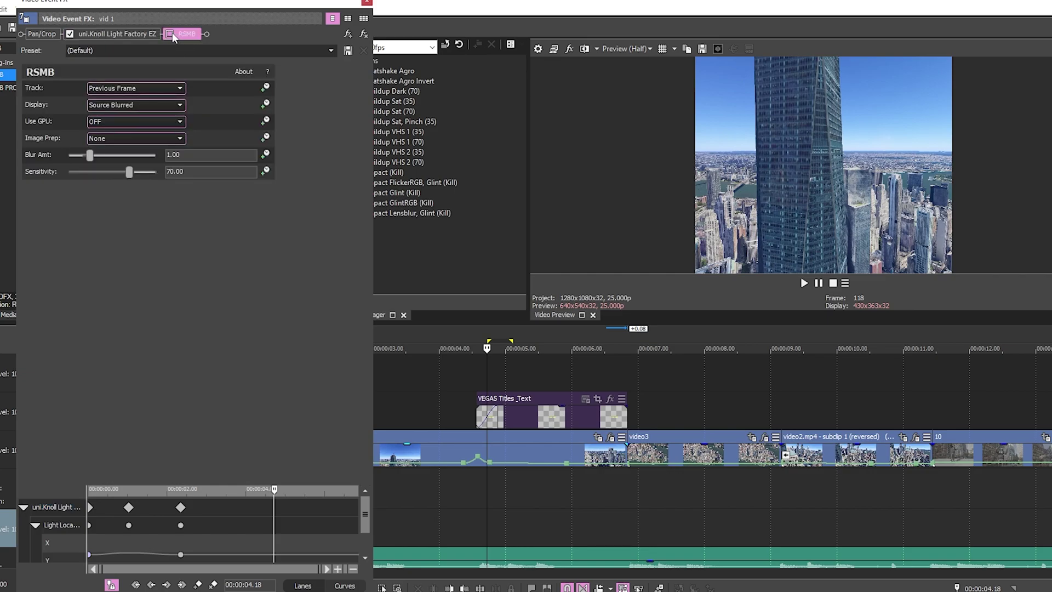
pyautogui.moveTo(485, 514); pyautogui.dragTo(420, 514)
pyautogui.click(407, 514)
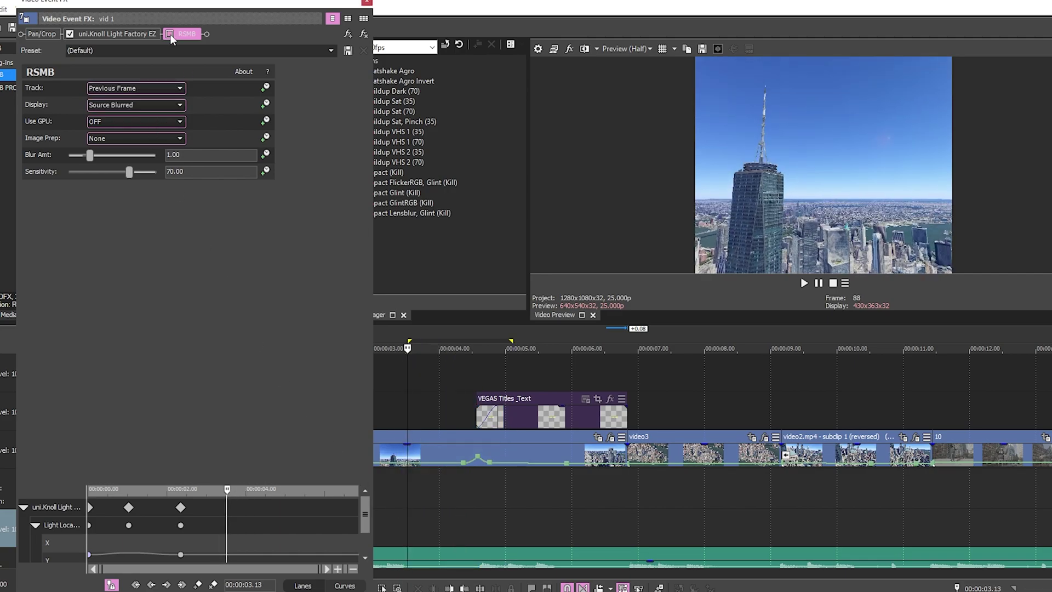
pyautogui.moveTo(420, 505); pyautogui.dragTo(524, 506)
pyautogui.click(523, 504)
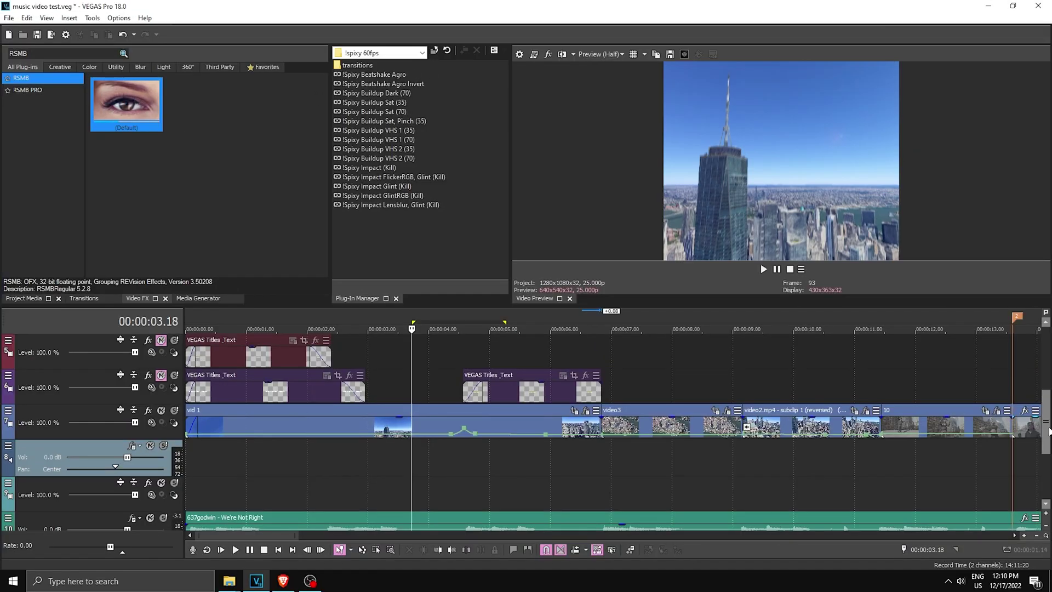
# Step: Re-enable Track 2's effects and open its Track FX with VEGAS Sharpen at 0.150
pyautogui.moveTo(1048, 430); pyautogui.dragTo(1049, 376)
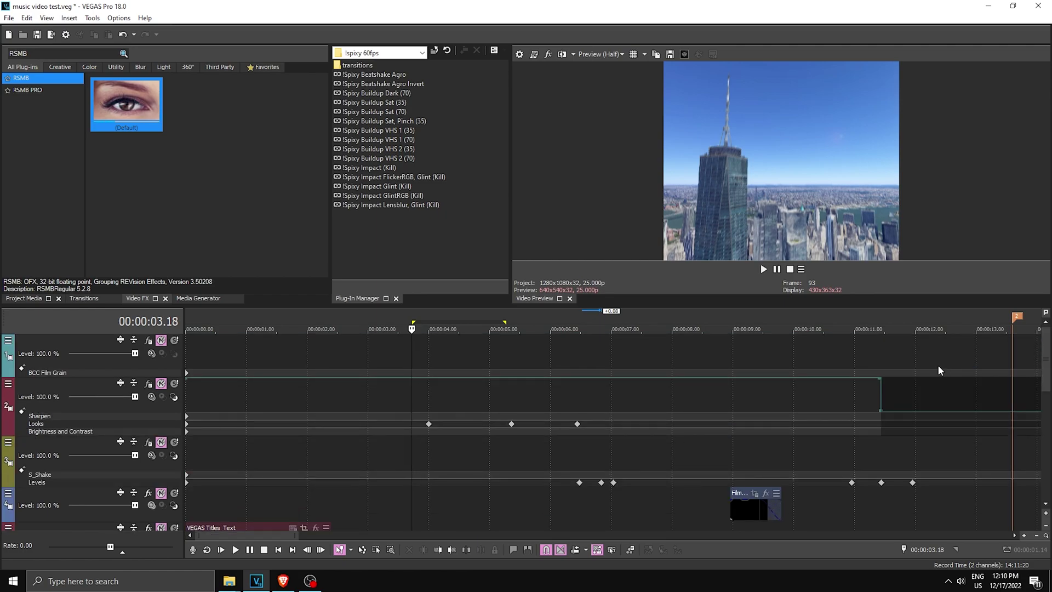
pyautogui.click(161, 384)
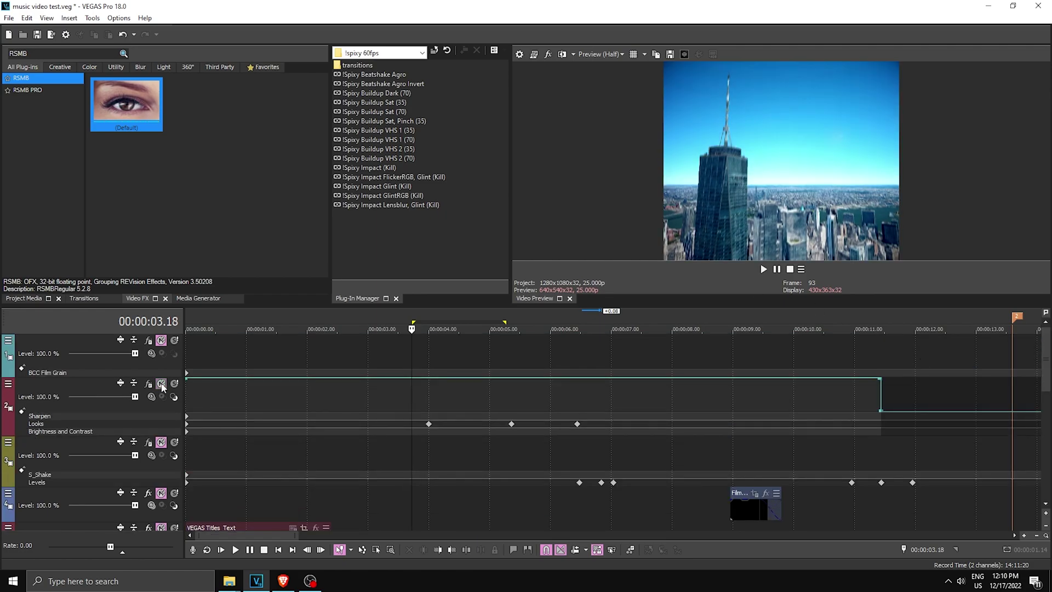
pyautogui.doubleClick(53, 421)
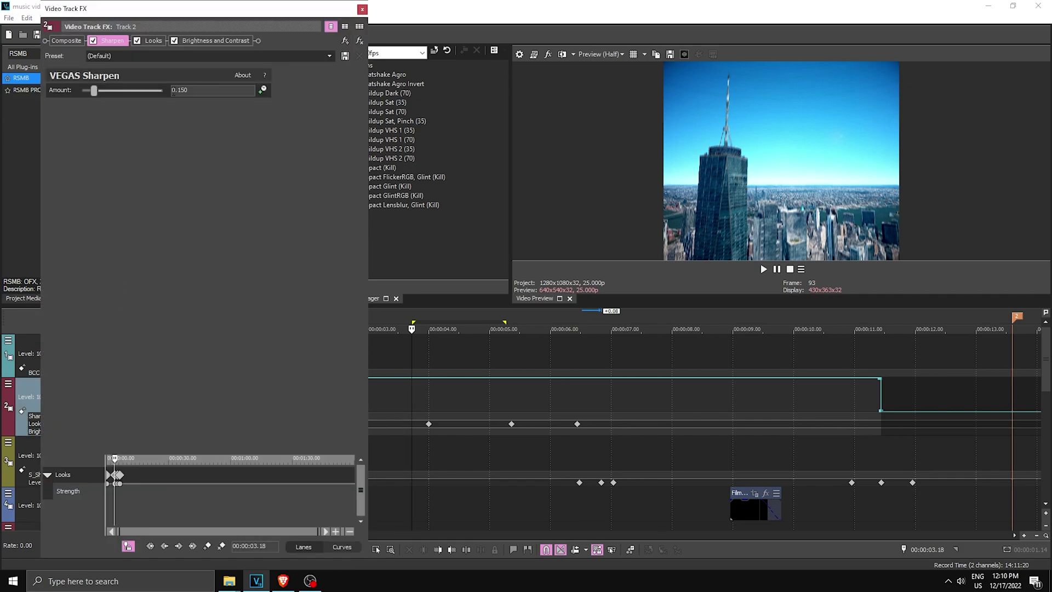
# Step: Apply the Magic Bullet 3 Way Grade Headstart look to Track 2's Looks effect
pyautogui.click(153, 41)
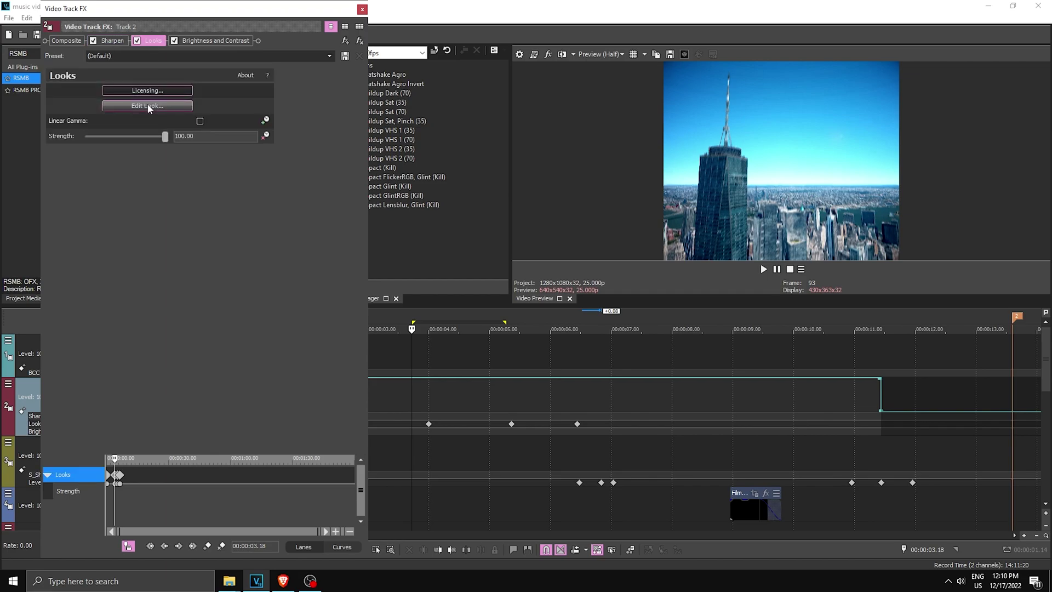
pyautogui.click(148, 106)
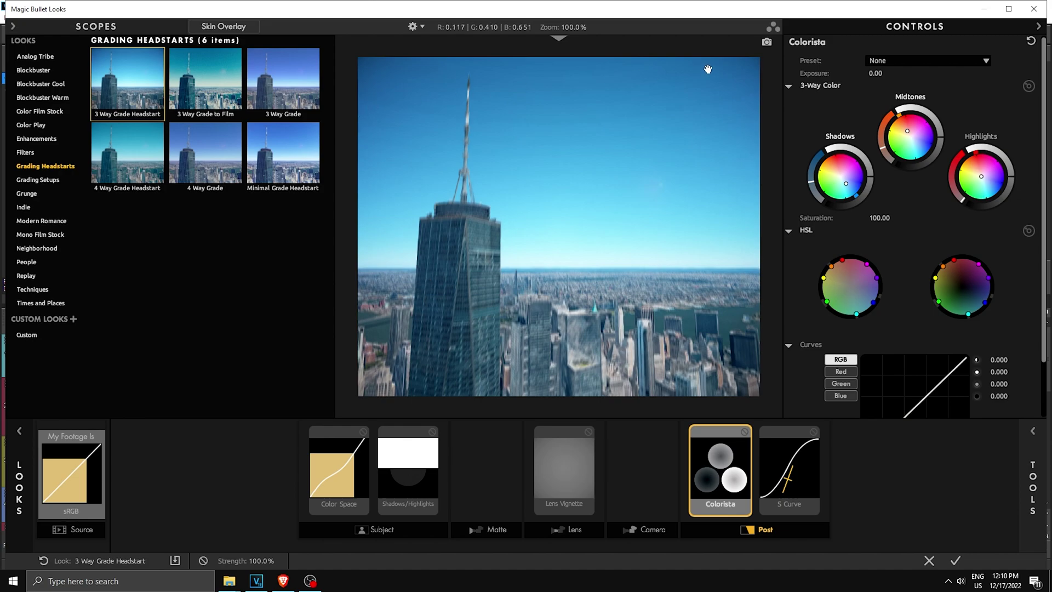
pyautogui.click(954, 561)
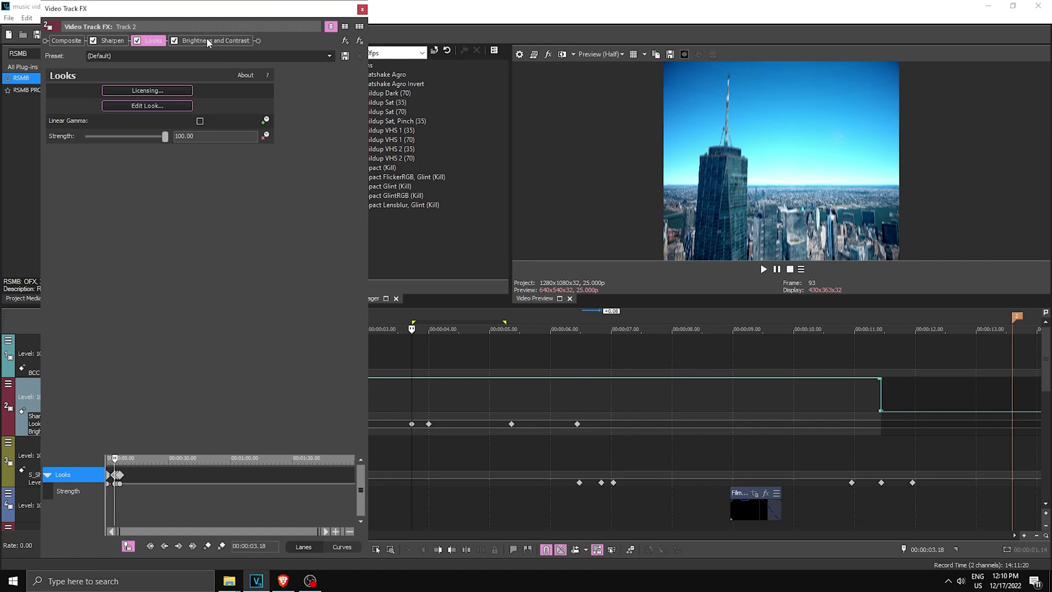
# Step: Toggle Track 2's Brightness and Contrast off and back on to compare
pyautogui.click(192, 42)
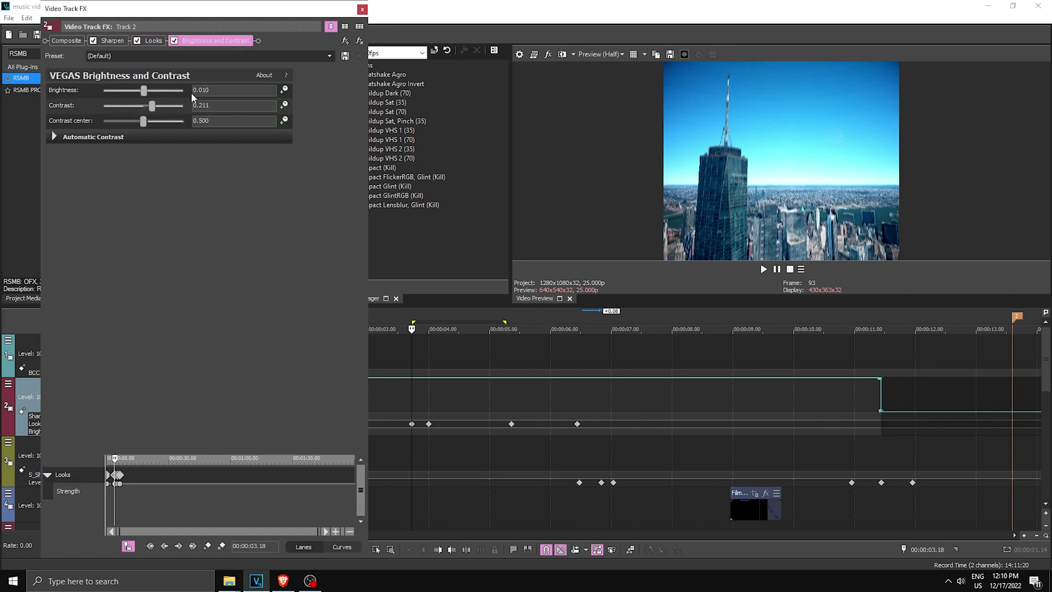
pyautogui.click(174, 41)
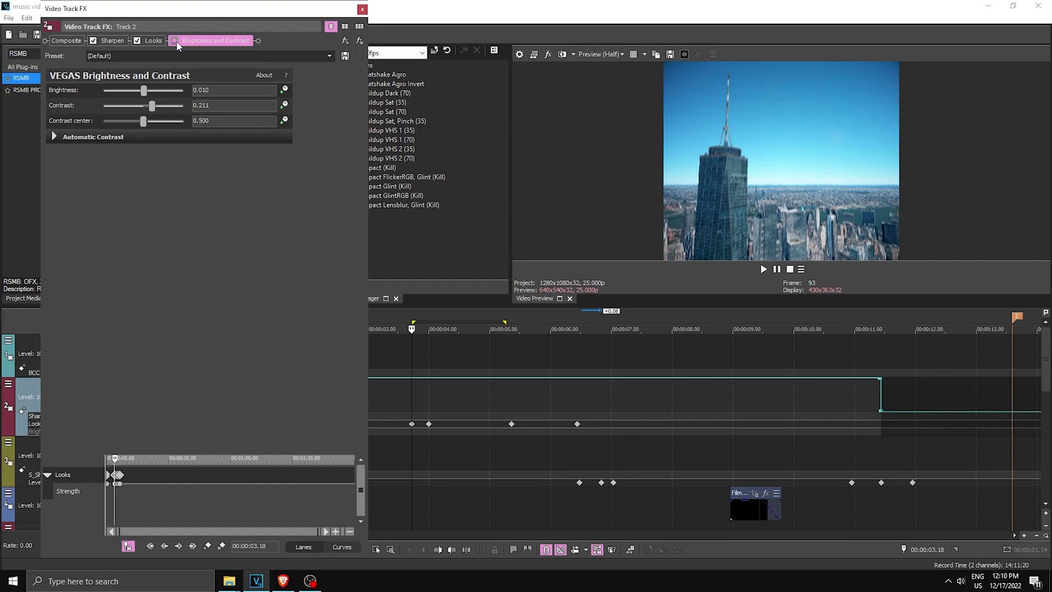
pyautogui.click(175, 41)
# Step: Close Track 2's effects and jump to the start to preview the opening title
pyautogui.press('Escape')
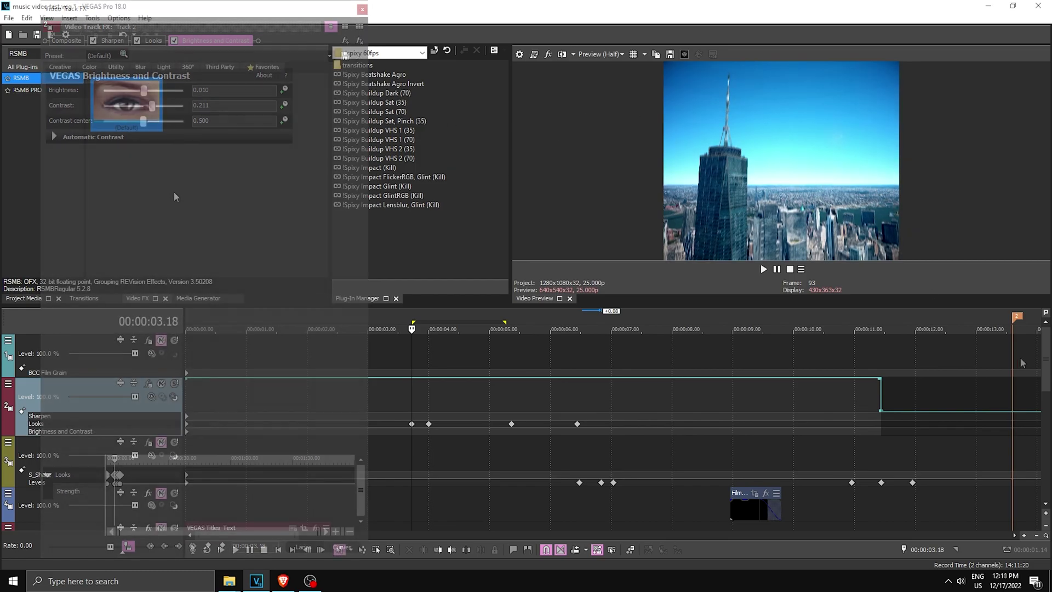
pyautogui.moveTo(1046, 364); pyautogui.dragTo(1047, 465)
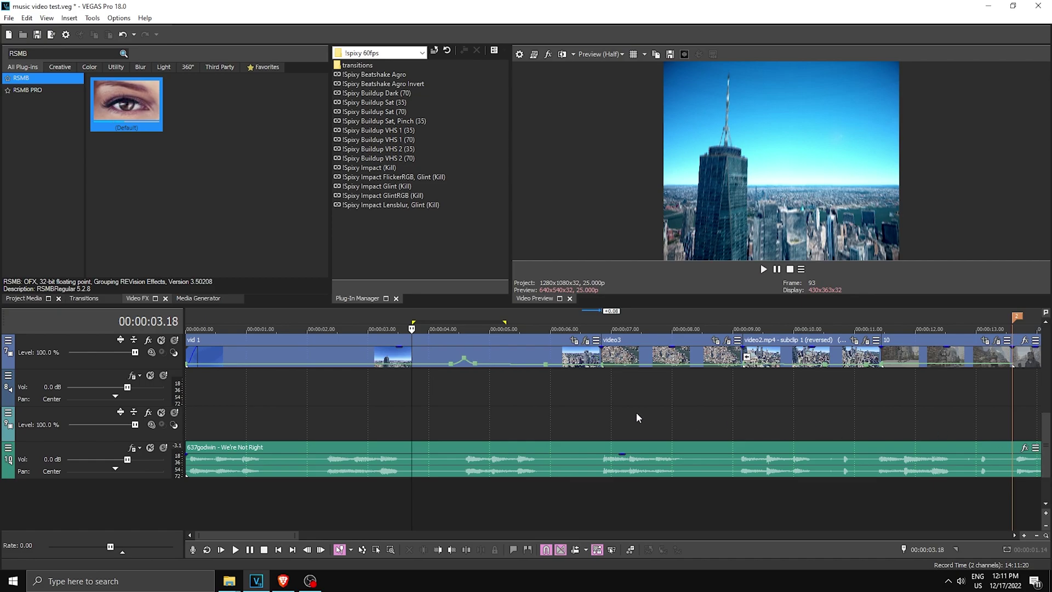
pyautogui.moveTo(319, 390); pyautogui.dragTo(378, 391)
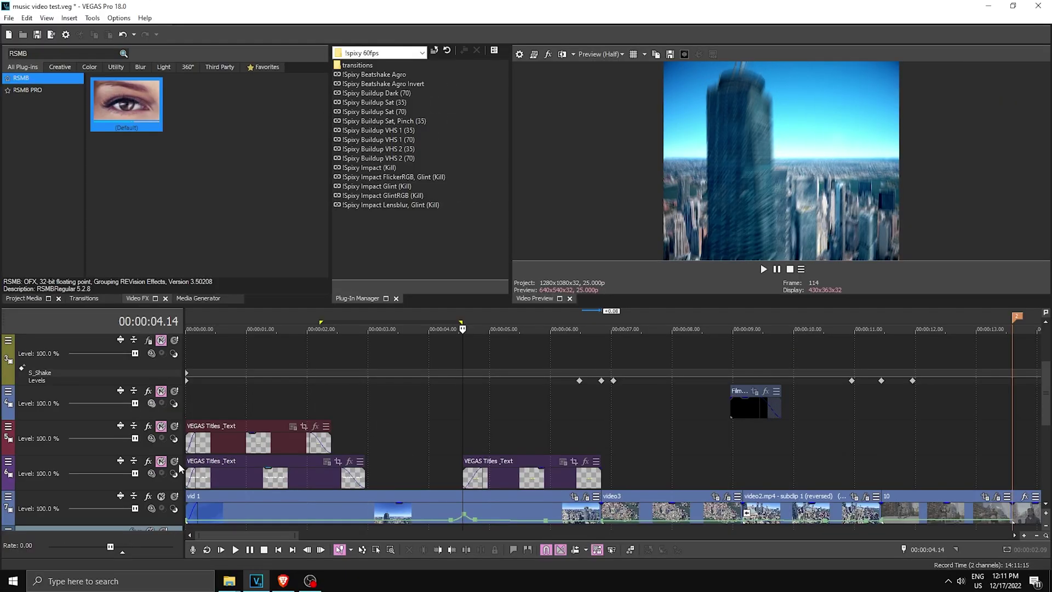
pyautogui.click(212, 404)
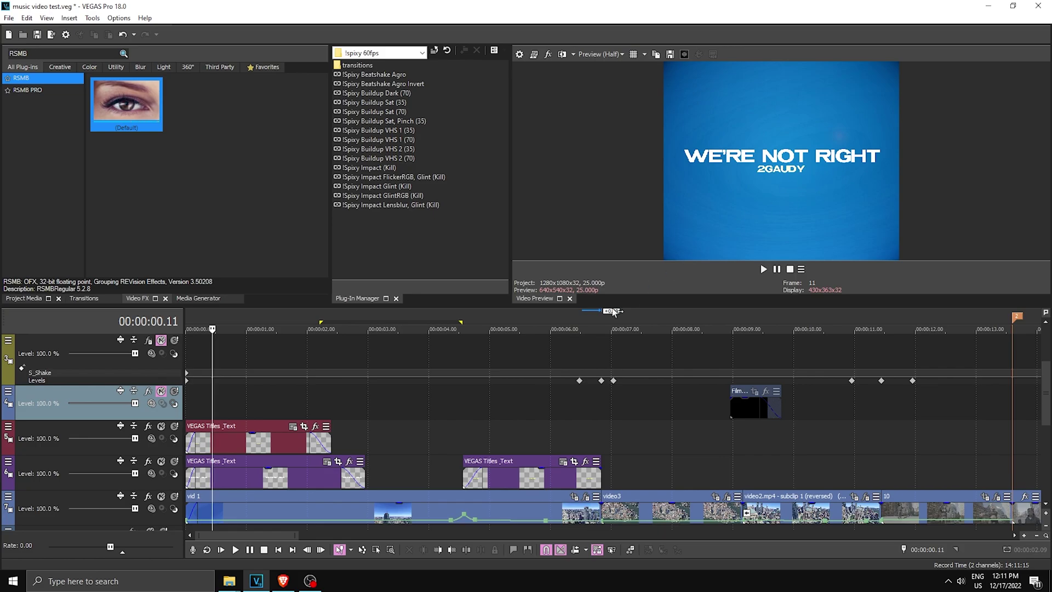
# Step: Move the playhead past 5 seconds and place it at 7.14 on the video3 clip
pyautogui.click(515, 444)
pyautogui.moveTo(516, 442); pyautogui.dragTo(582, 441)
pyautogui.scroll(-1, 630, 438)
pyautogui.click(644, 416)
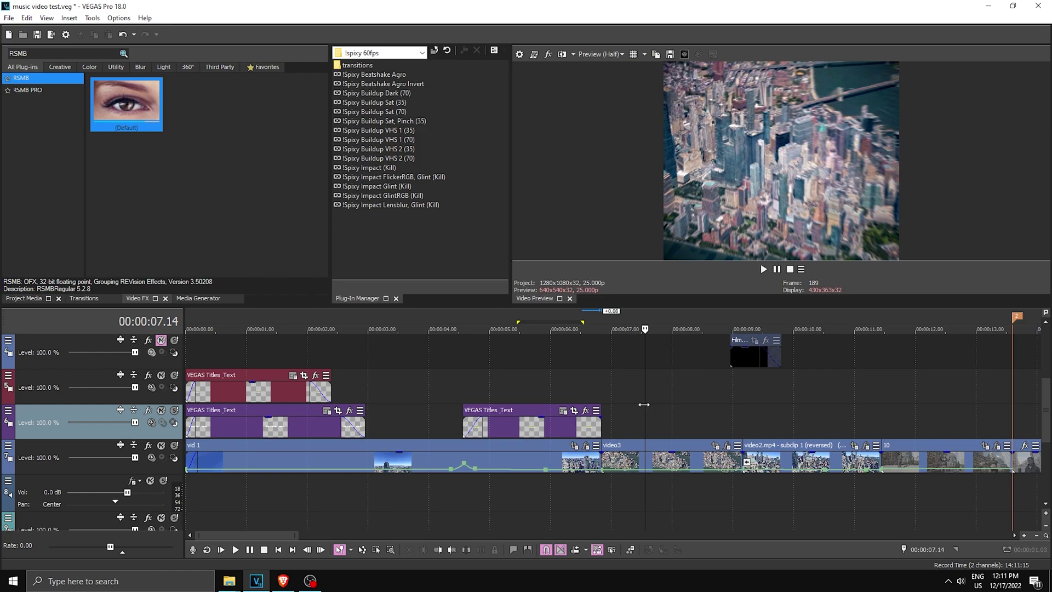
# Step: Open video3's Event FX and review the RSMB, S_Shake, uni.VHS and S_BlurMoCurves settings
pyautogui.click(727, 446)
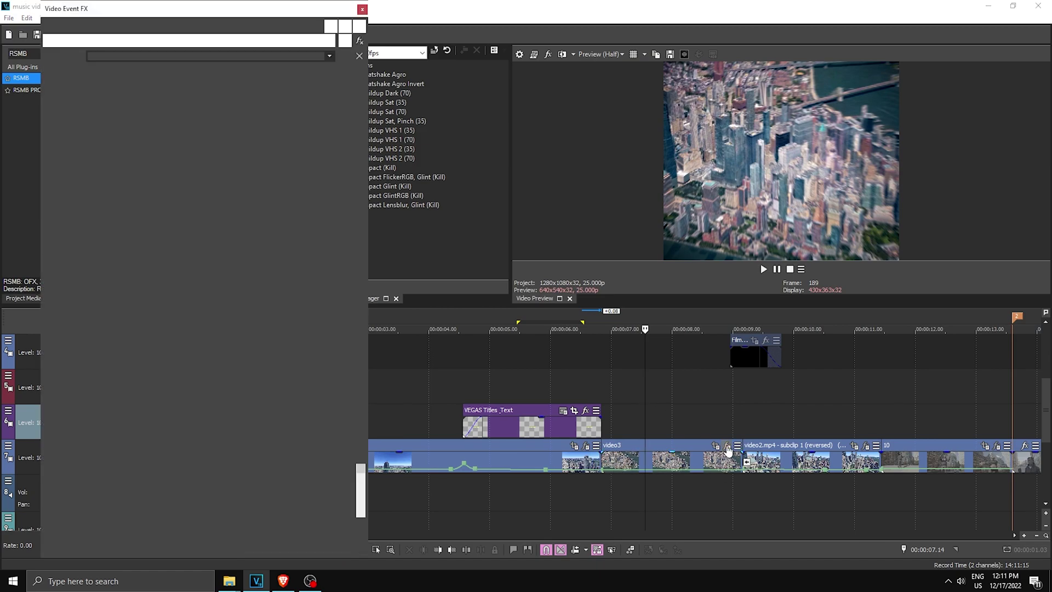
pyautogui.click(314, 40)
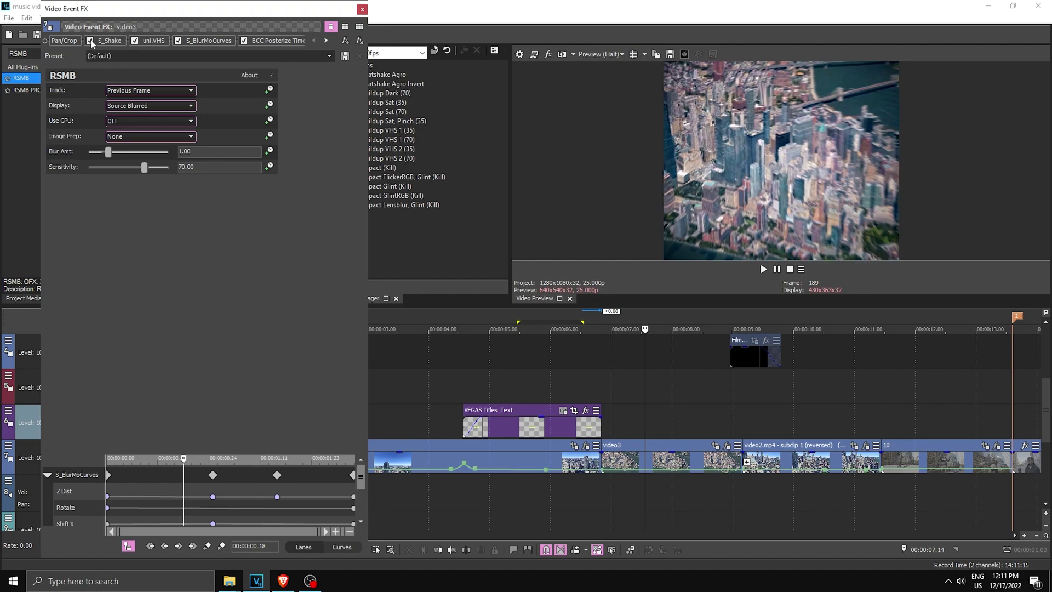
pyautogui.click(104, 41)
pyautogui.click(138, 43)
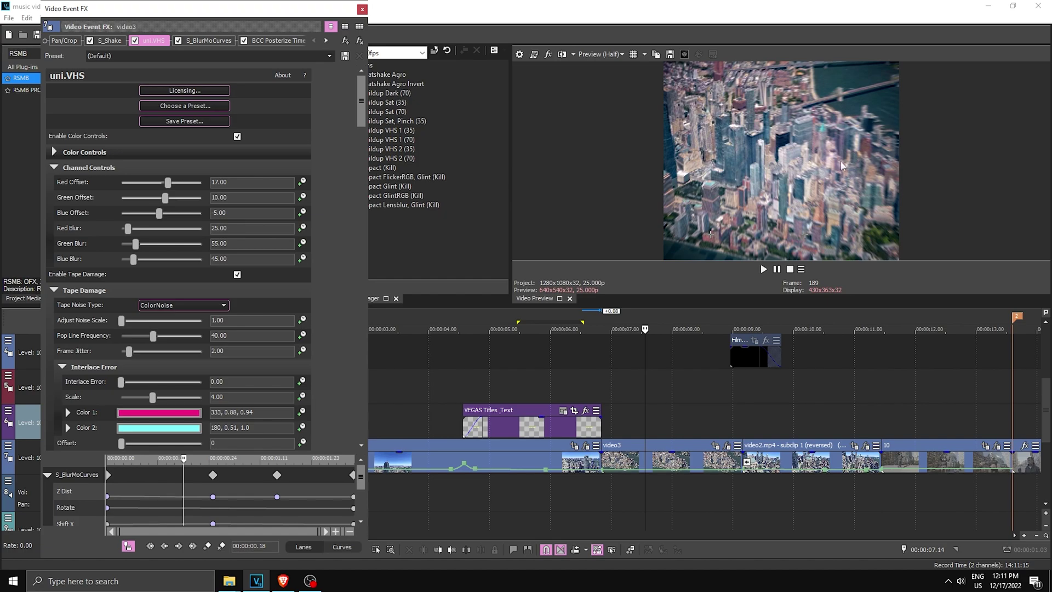
pyautogui.click(206, 41)
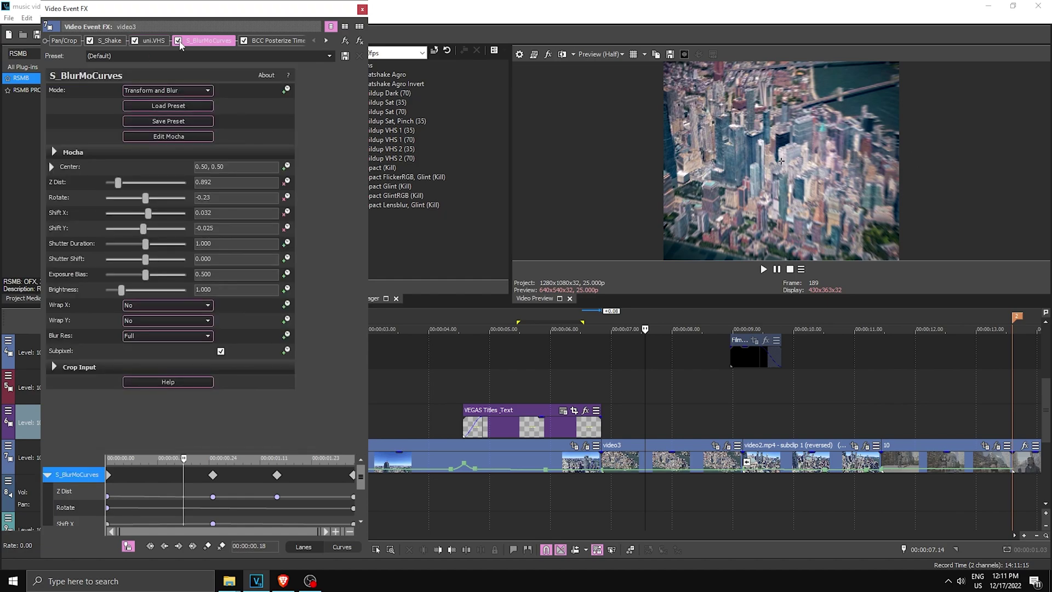
# Step: Toggle S_BlurMoCurves off and back on, comparing the look at frames 195 and 217
pyautogui.click(648, 382)
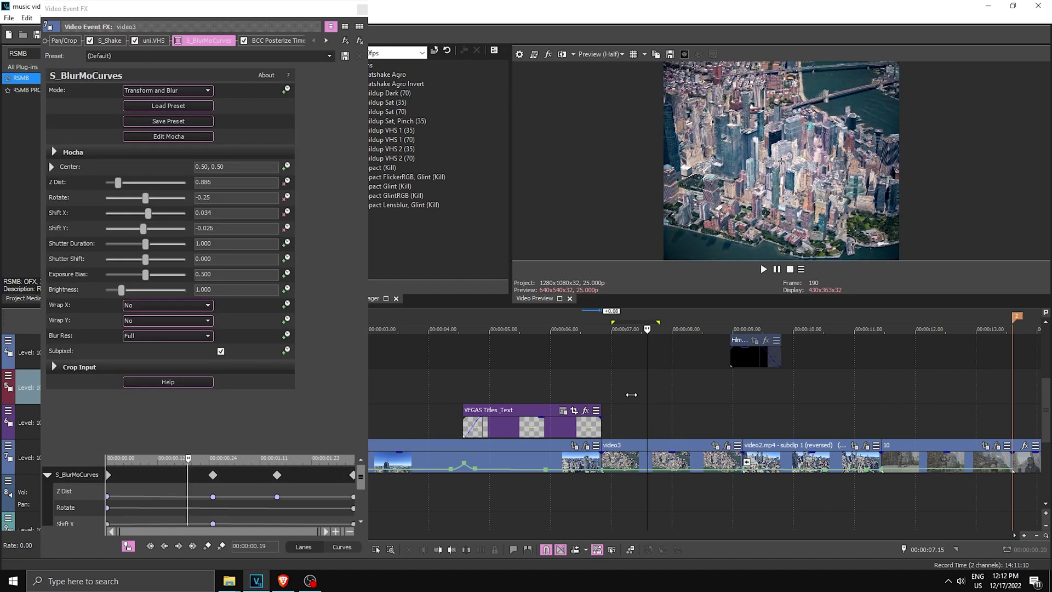
pyautogui.moveTo(631, 395); pyautogui.dragTo(660, 394)
pyautogui.click(660, 394)
pyautogui.click(178, 44)
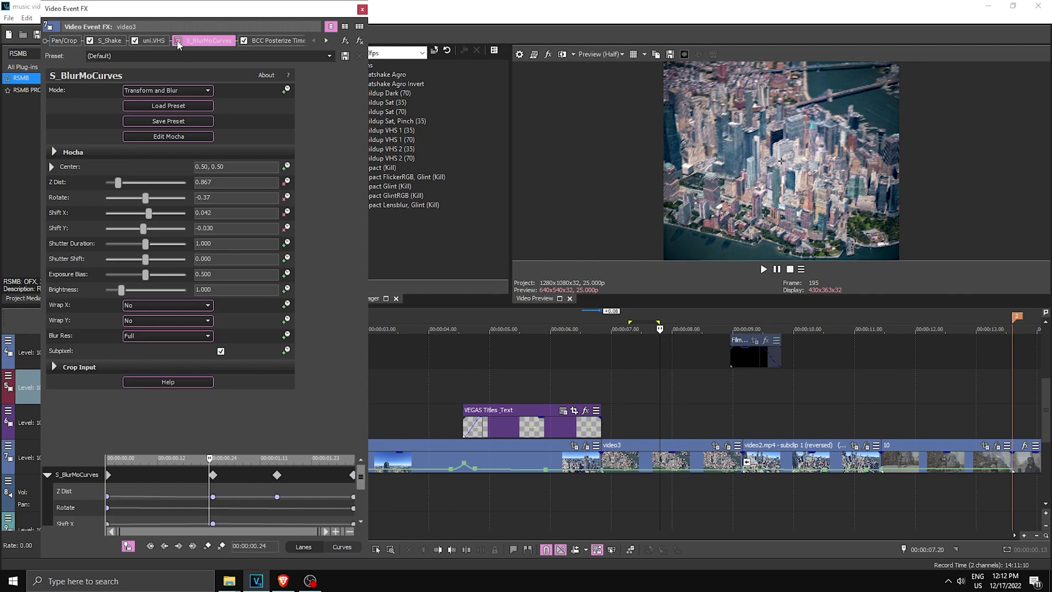
pyautogui.click(178, 41)
pyautogui.moveTo(614, 391); pyautogui.dragTo(697, 381)
pyautogui.click(713, 381)
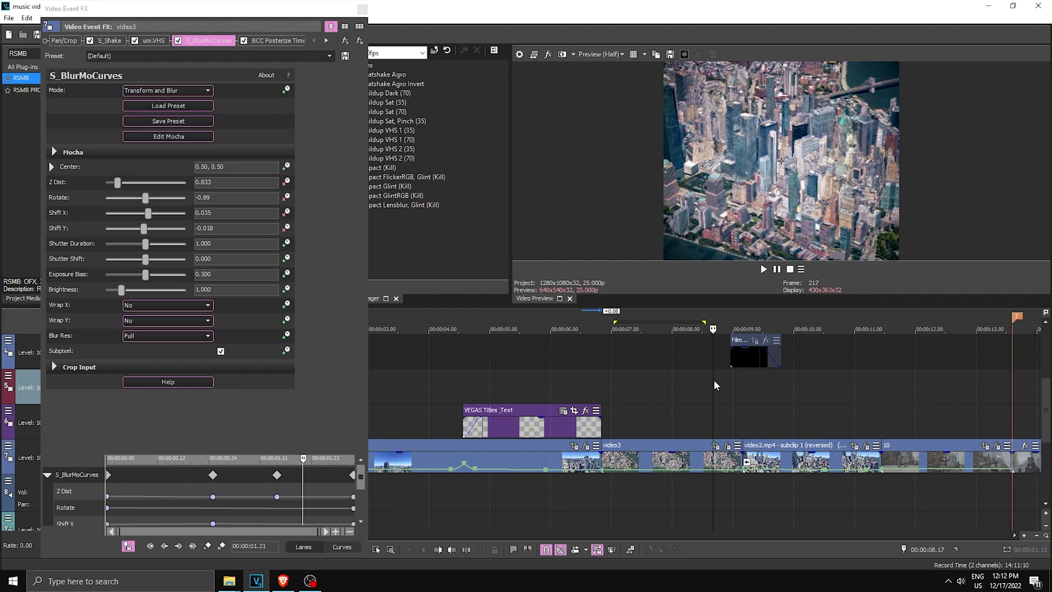
# Step: Review the BCC Posterize Time and RSMB settings at the end of video3's chain
pyautogui.click(249, 45)
pyautogui.click(246, 43)
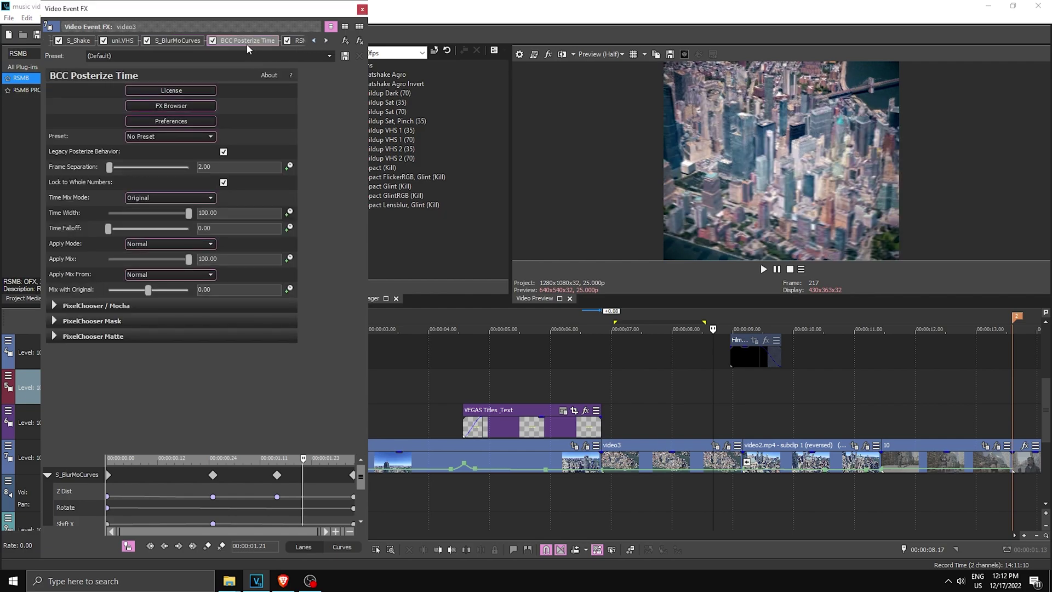
pyautogui.click(327, 39)
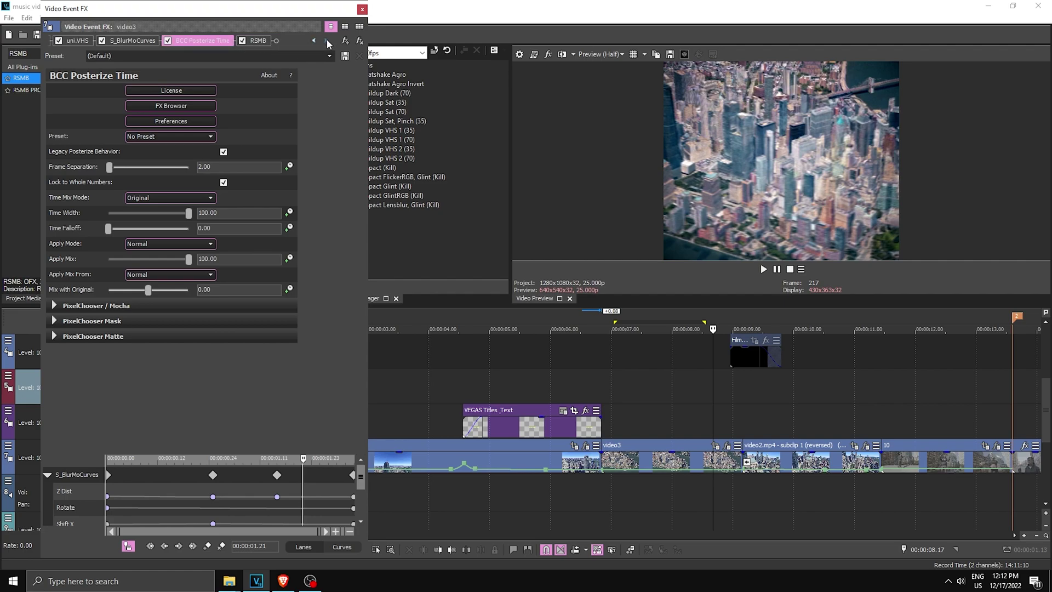
pyautogui.click(255, 42)
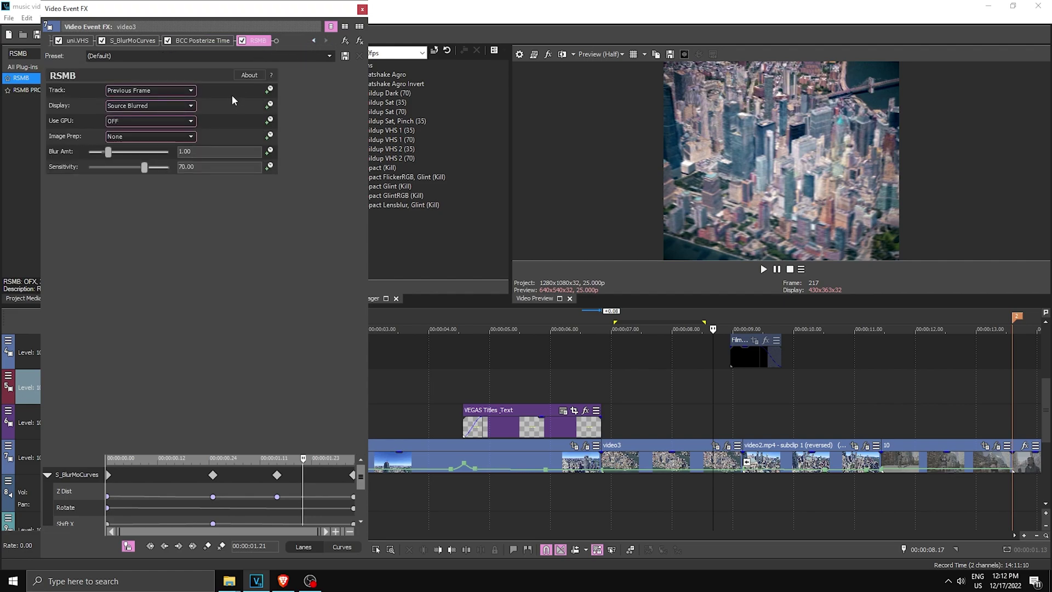
# Step: Close video3's effects and scrub the playhead from 9.14 to about 10 seconds
pyautogui.scroll(-3, 572, 399)
pyautogui.click(571, 399)
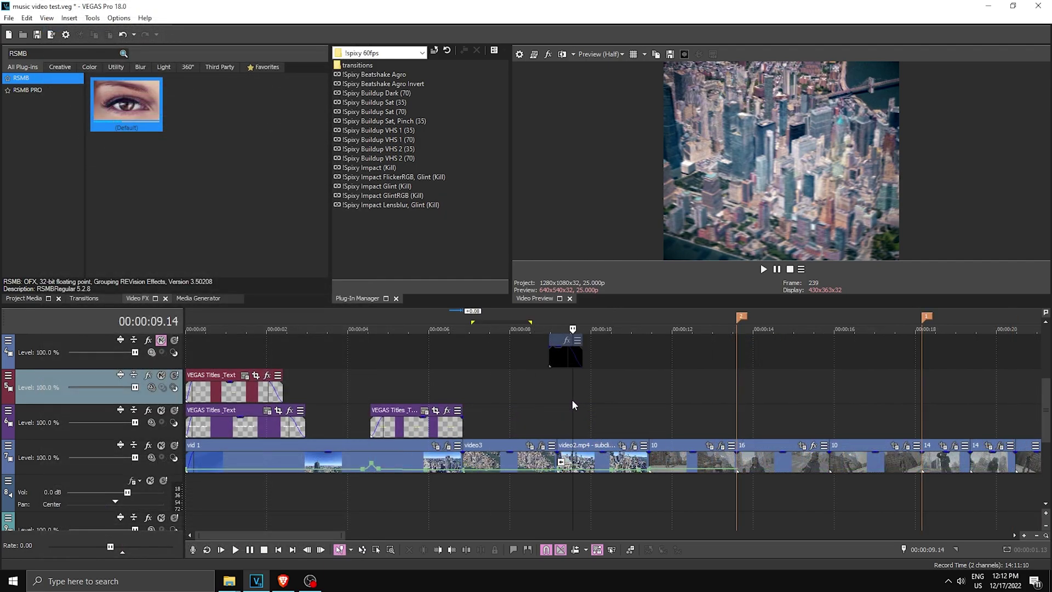
pyautogui.moveTo(574, 405); pyautogui.dragTo(597, 413)
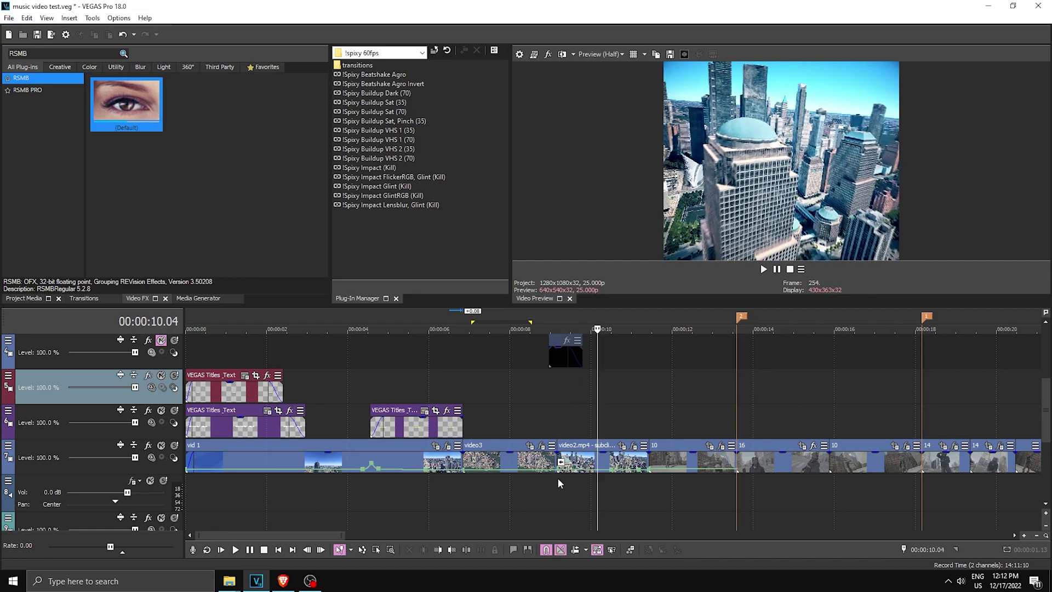
# Step: Return to 6.18 and open track 3's VEGAS Levels (Brighten preset, input end 0.725)
pyautogui.scroll(3, 654, 455)
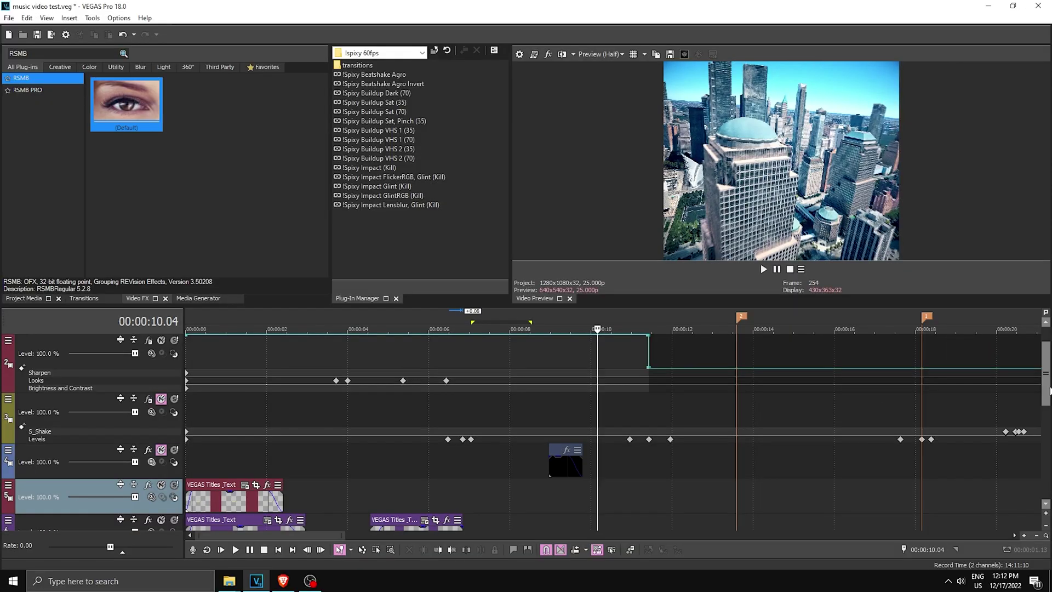
pyautogui.scroll(-1, 657, 451)
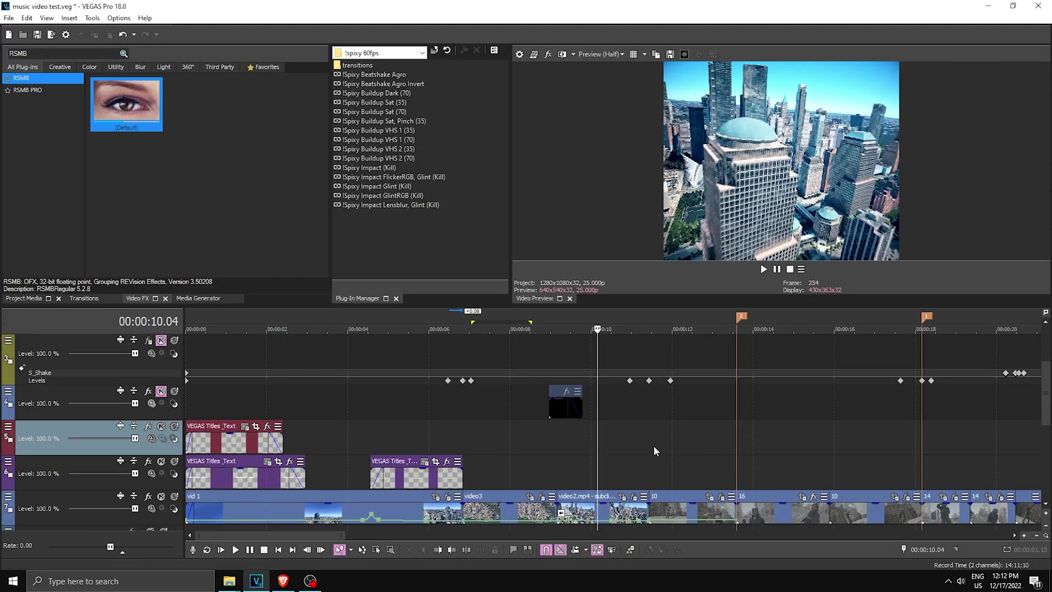
pyautogui.click(457, 433)
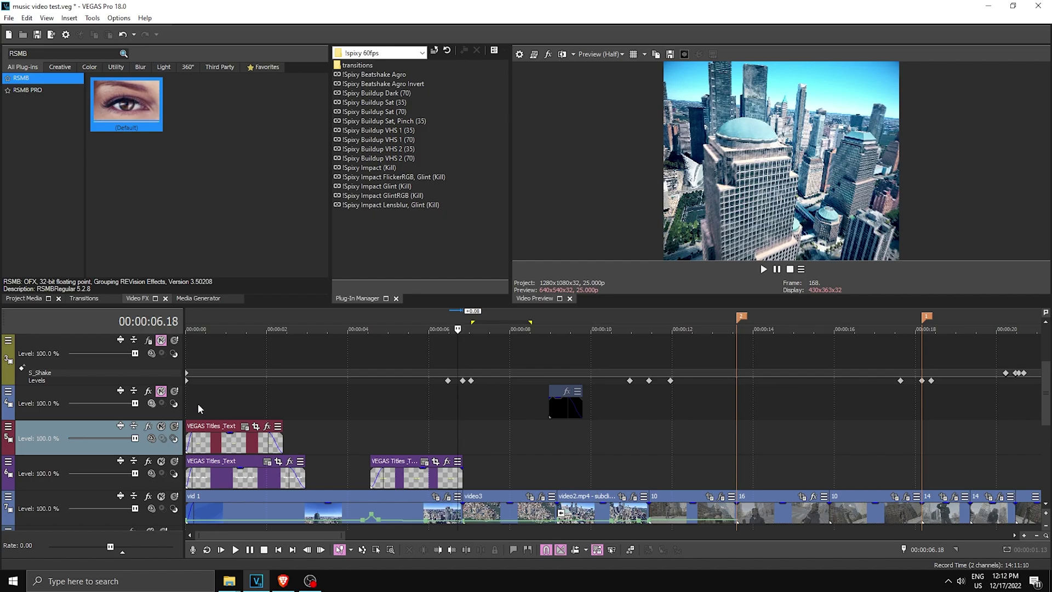
pyautogui.click(162, 340)
pyautogui.scroll(3, 528, 429)
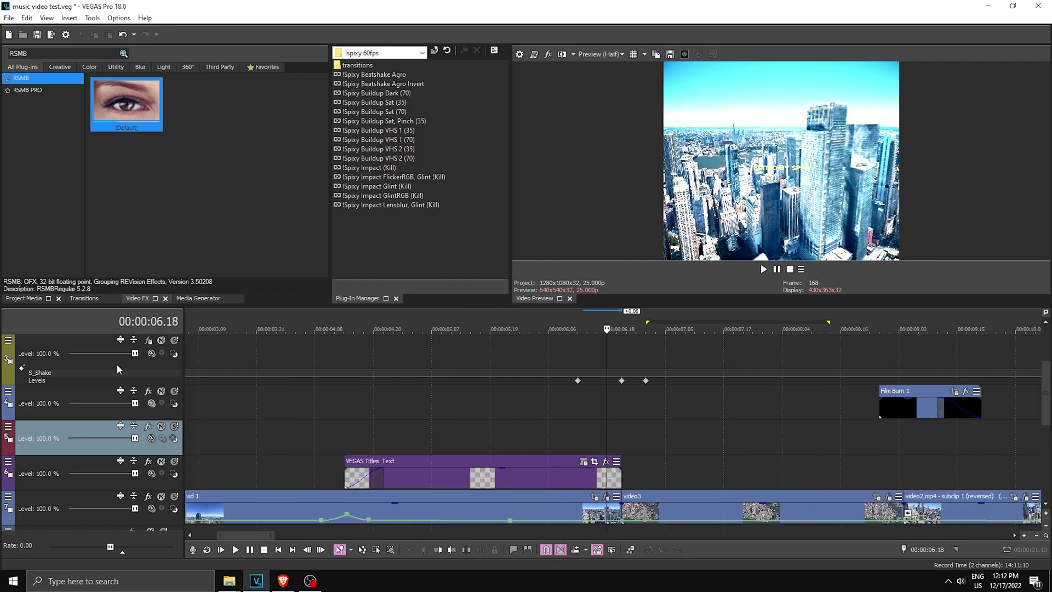
# Step: Step through track 3's Levels keyframes until Input end returns to 1.000
pyautogui.click(46, 378)
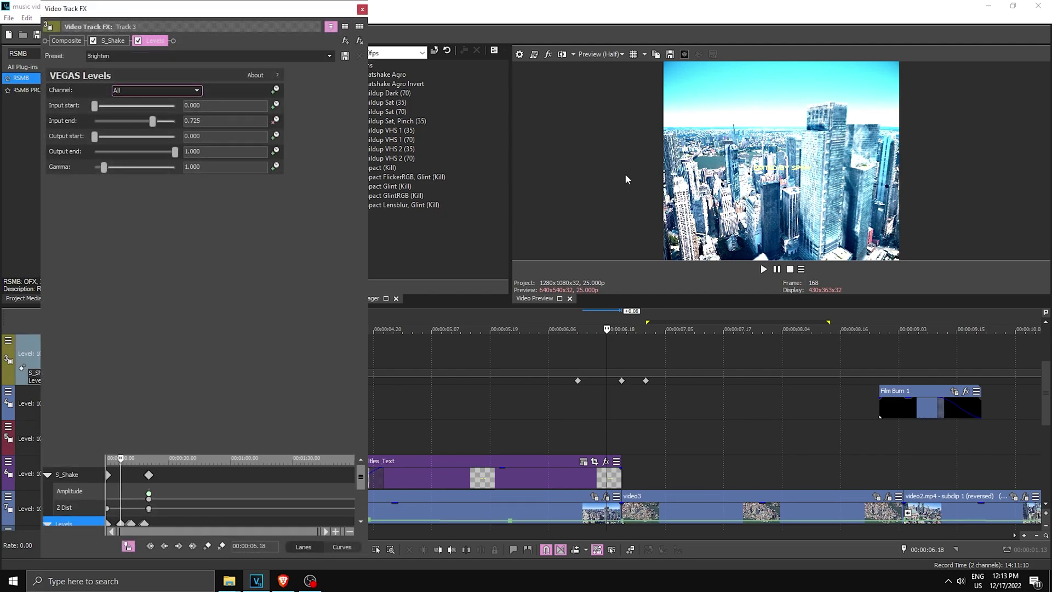
pyautogui.click(605, 356)
pyautogui.press('Right')
pyautogui.press('Right')
pyautogui.press('Right')
pyautogui.press('Right')
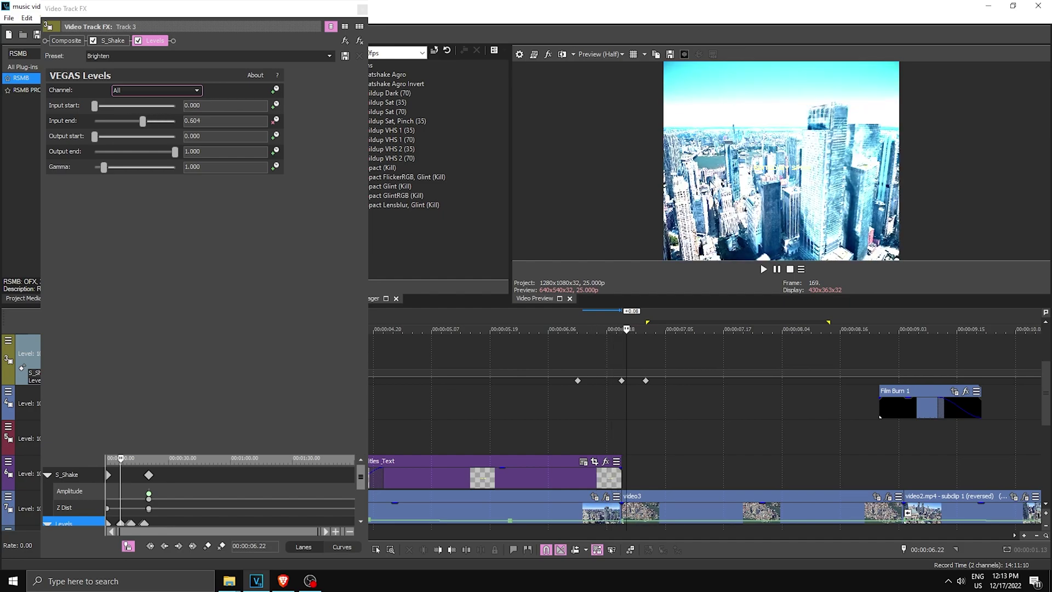
pyautogui.press('Right')
pyautogui.press('Right')
pyautogui.press('Right')
pyautogui.press('Right')
pyautogui.press('Right')
pyautogui.press('Right')
pyautogui.press('Right')
pyautogui.press('Right')
pyautogui.press('Right')
pyautogui.press('Right')
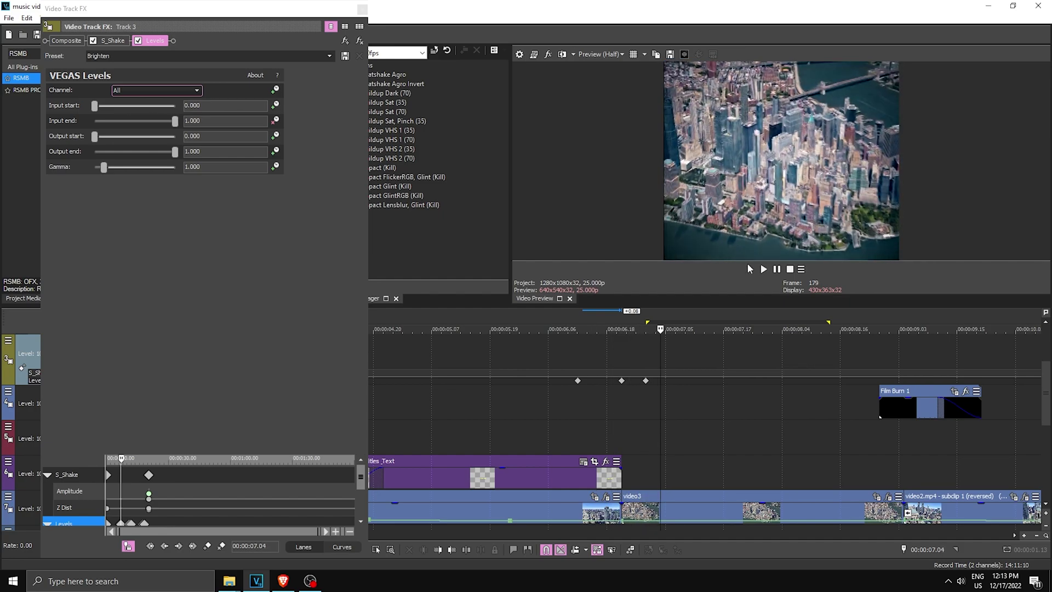
# Step: Play the edit through the Film Burn transition with track 3's effects window closed
pyautogui.click(764, 269)
pyautogui.scroll(-2, 784, 438)
pyautogui.click(745, 436)
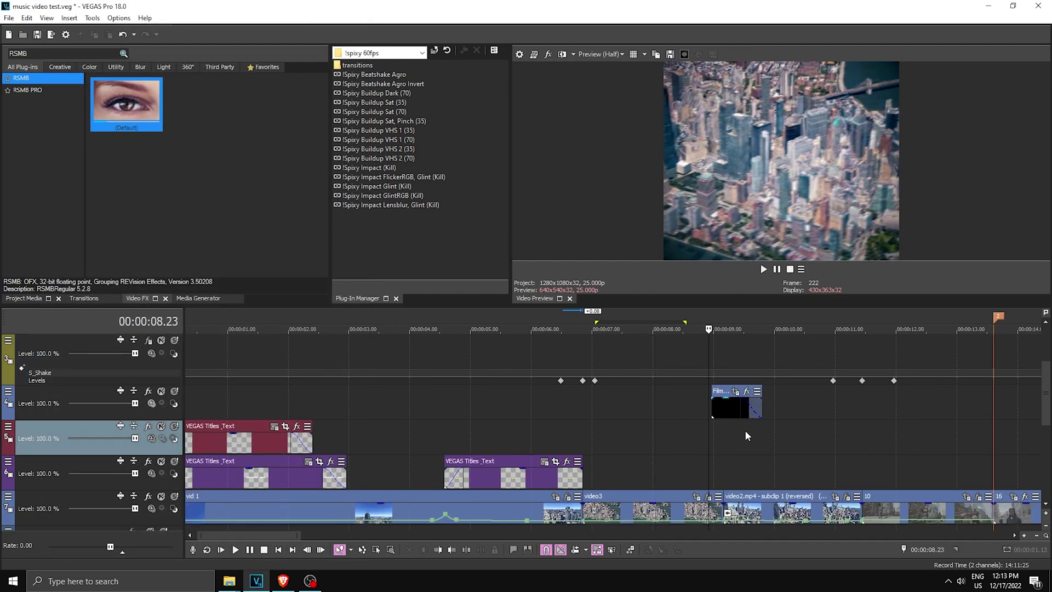
pyautogui.scroll(3, 745, 431)
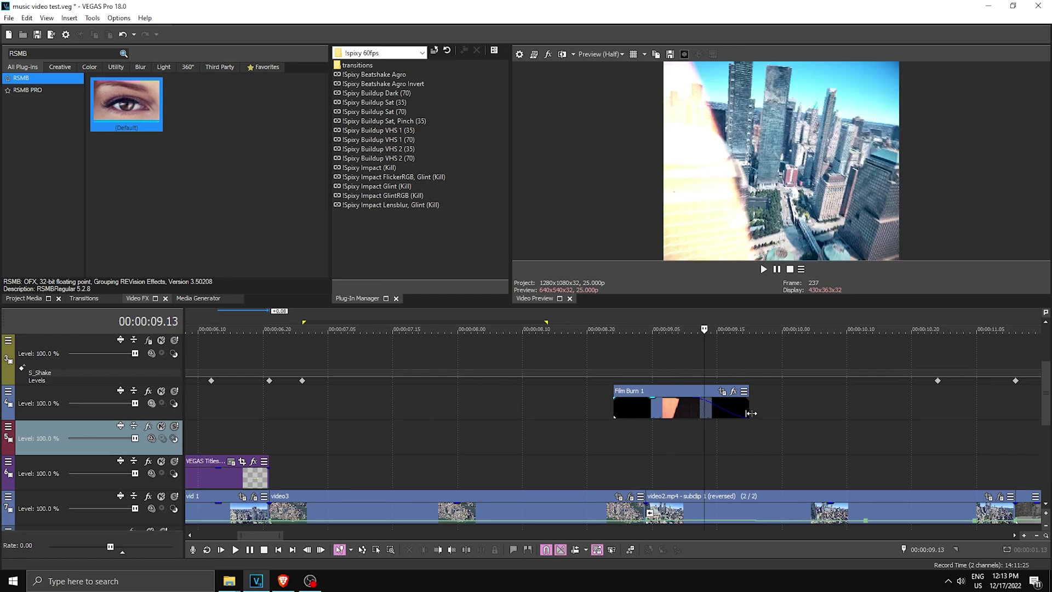
pyautogui.scroll(-6, 748, 423)
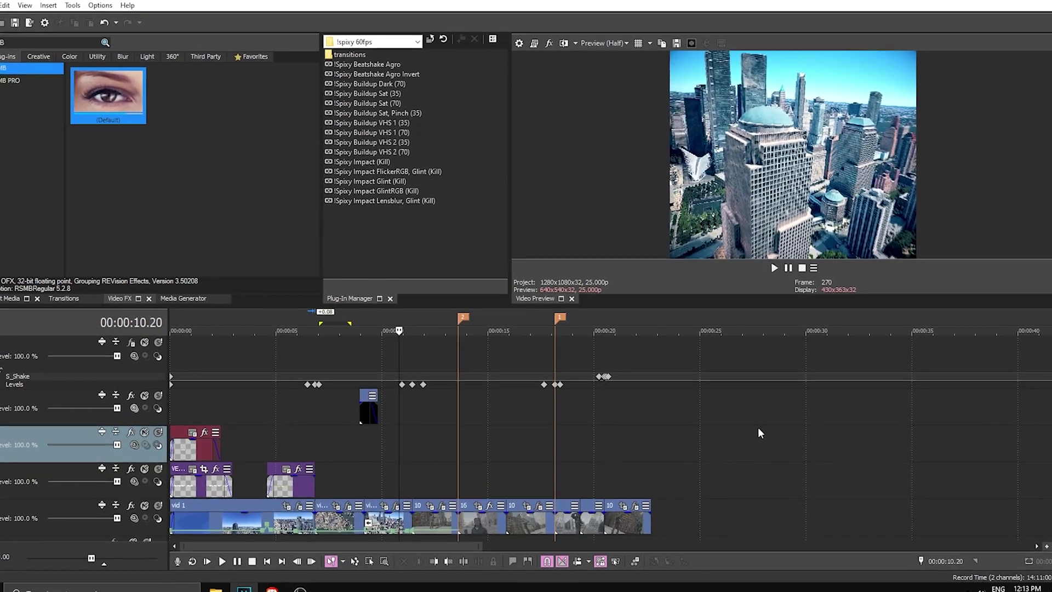